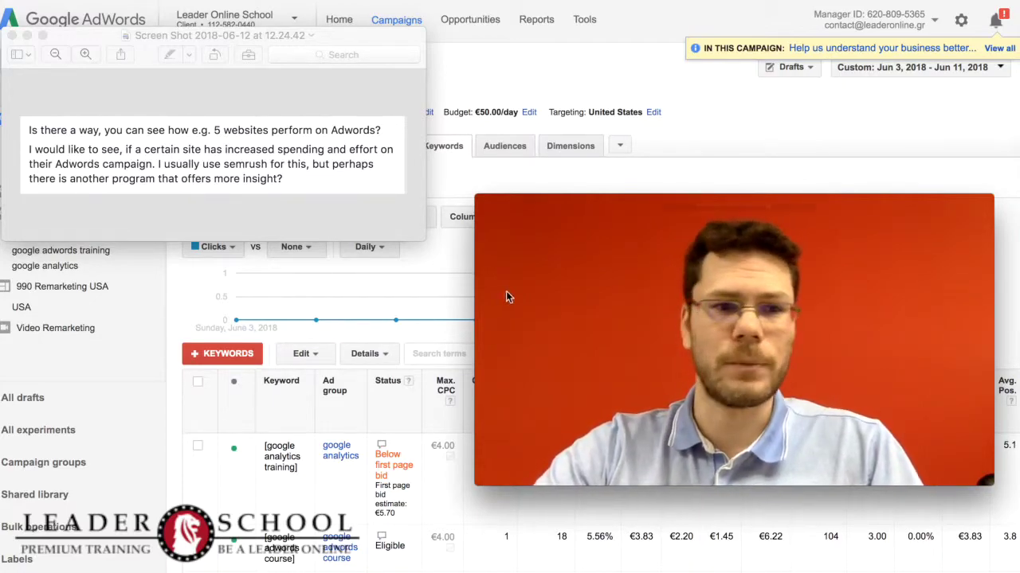
# Open the auction insights report for all keywords of the 02 USA campaign and bring its competitor table into view.
pyautogui.moveTo(321, 326)
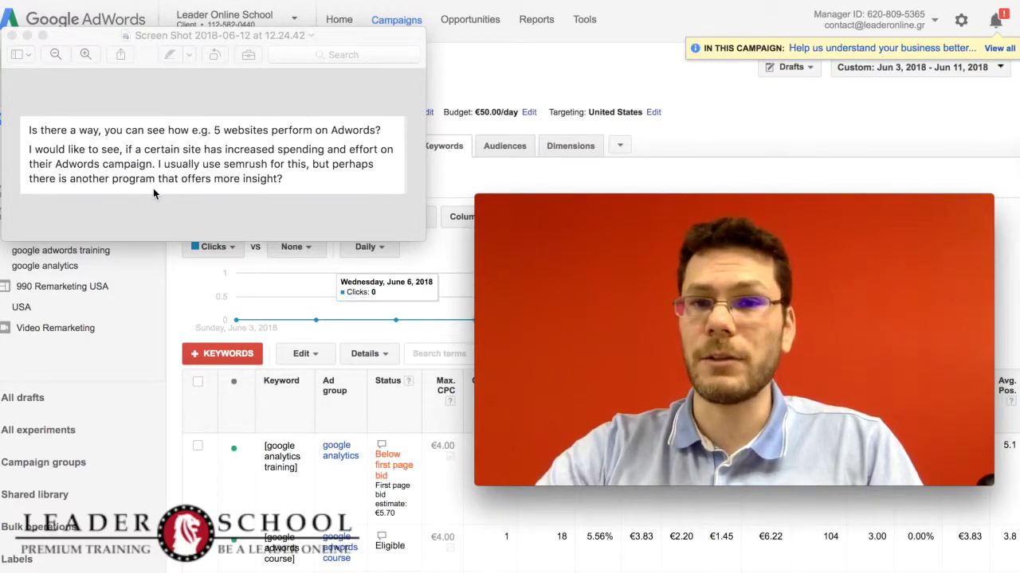
pyautogui.click(558, 80)
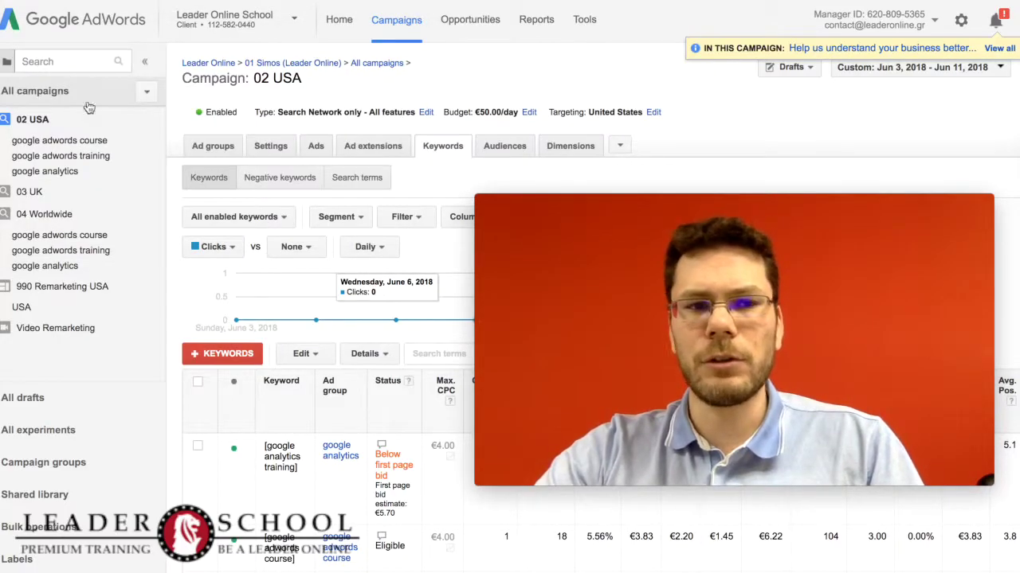
pyautogui.click(43, 123)
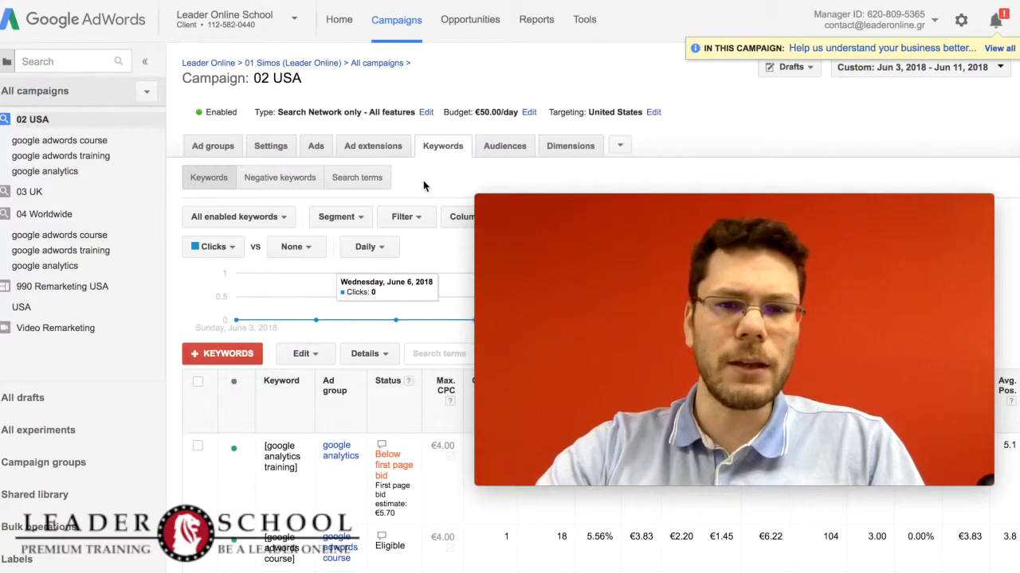
pyautogui.scroll(-2, 432, 157)
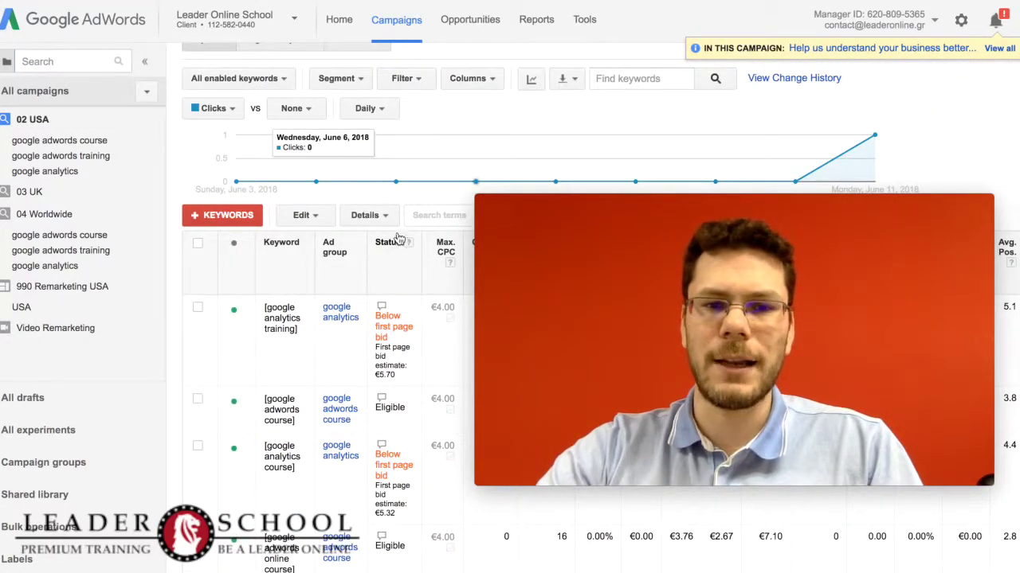
pyautogui.click(387, 217)
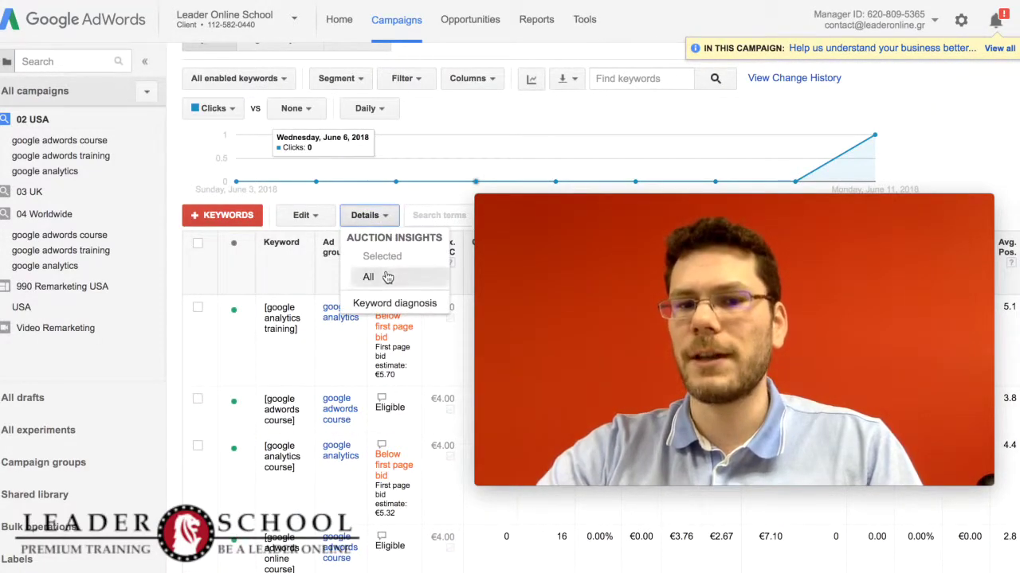
pyautogui.click(384, 277)
pyautogui.scroll(-2, 382, 275)
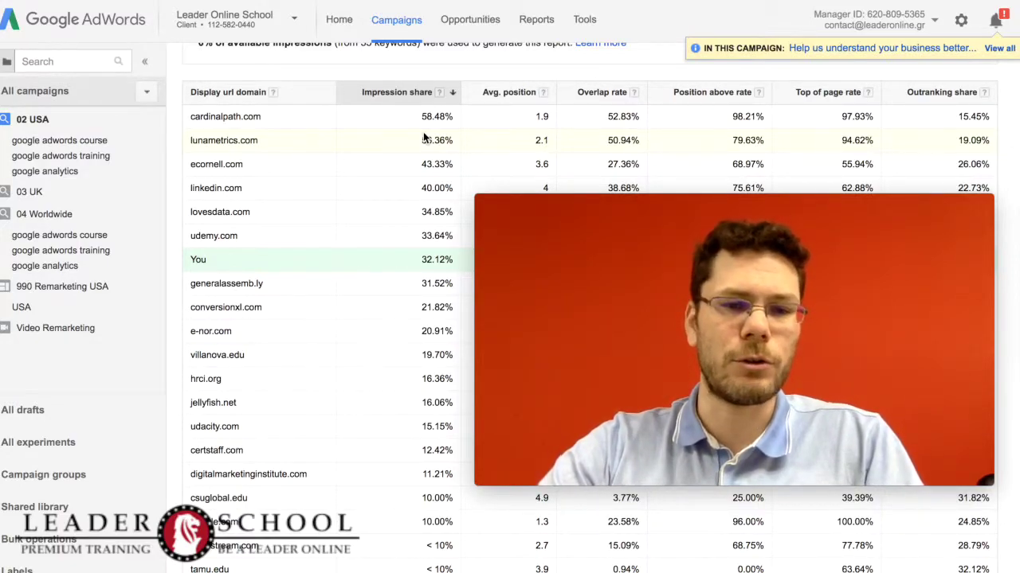
# Switch to Notepad and write "1 week - 1500 dollars" as the first line of the empty note.
pyautogui.moveTo(618, 198); pyautogui.dragTo(714, 219)
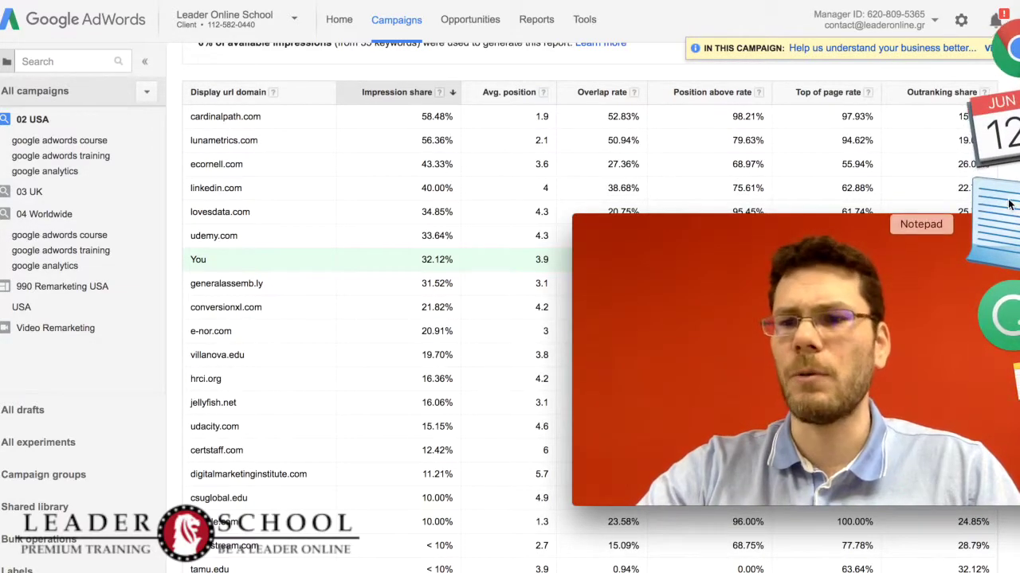
pyautogui.click(1009, 205)
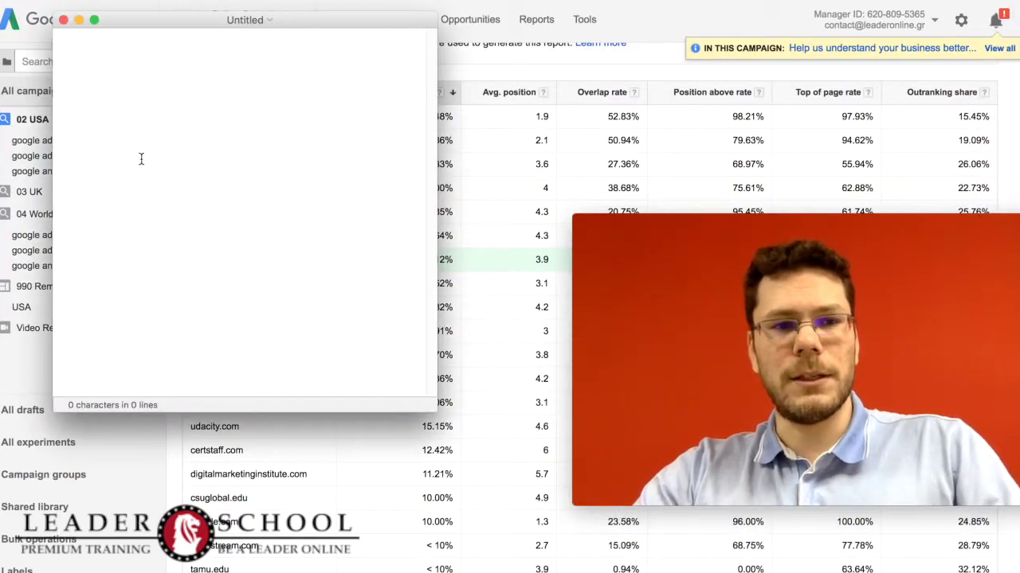
pyautogui.moveTo(159, 23); pyautogui.dragTo(164, 127)
pyautogui.write('1')
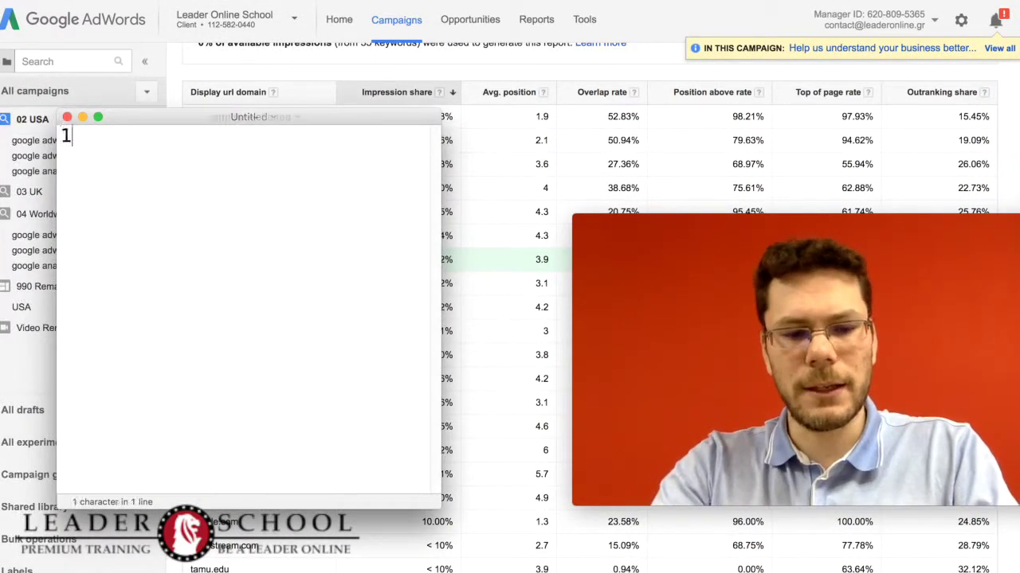
pyautogui.write(' we')
pyautogui.press('BackSpace')
pyautogui.write('wee')
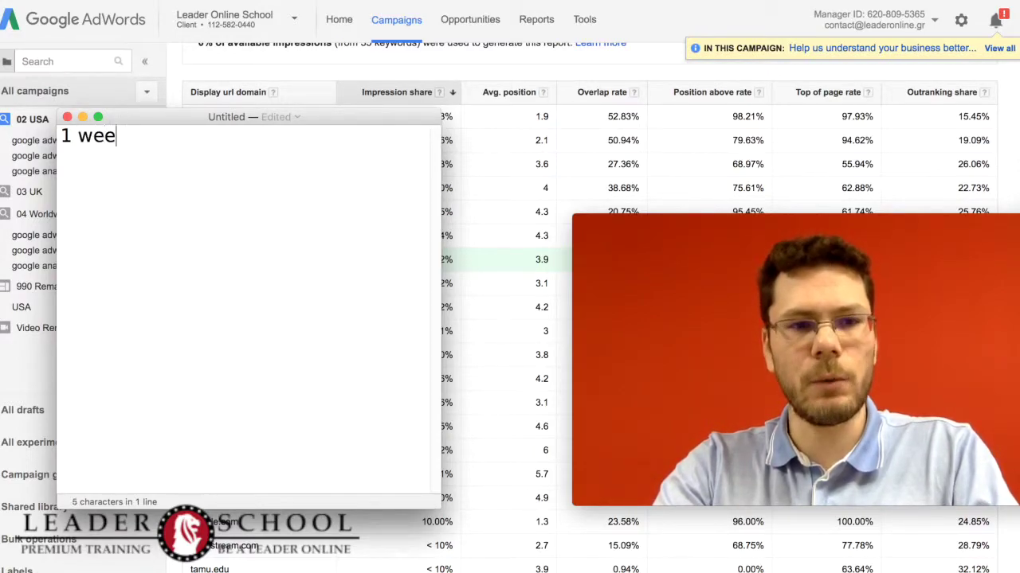
pyautogui.write('k - ')
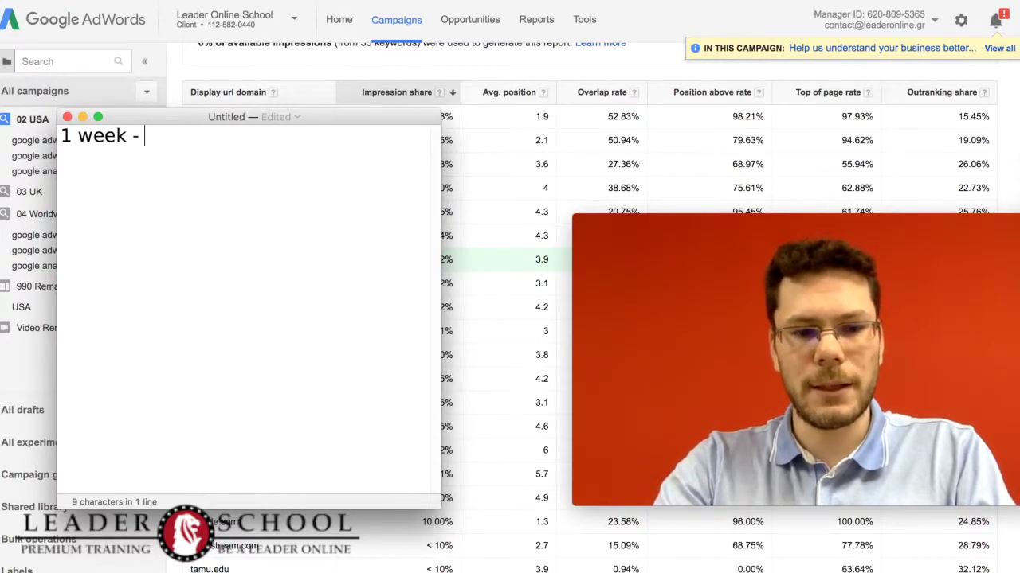
pyautogui.write('1500 dollars')
pyautogui.press('Return')
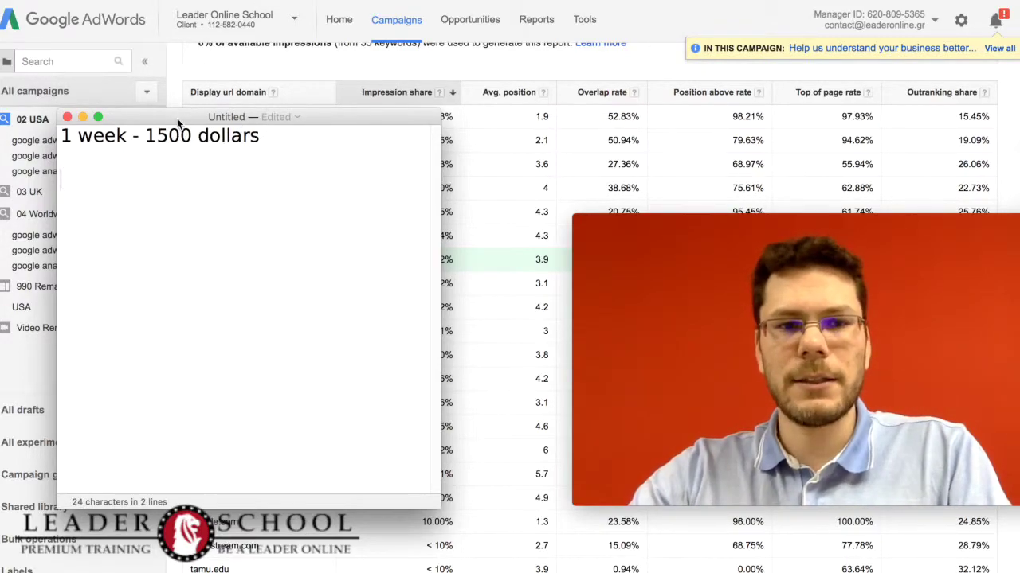
# Add the own account's impression share and average position to the note as "32% - 3.9", separated from the line above by a blank line.
pyautogui.moveTo(178, 121); pyautogui.dragTo(603, 69)
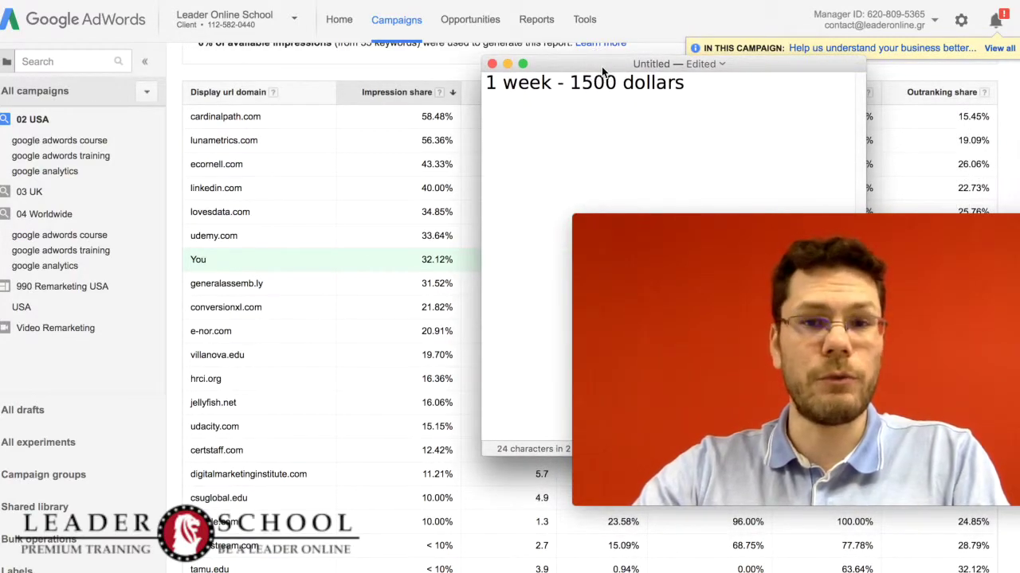
pyautogui.write('32')
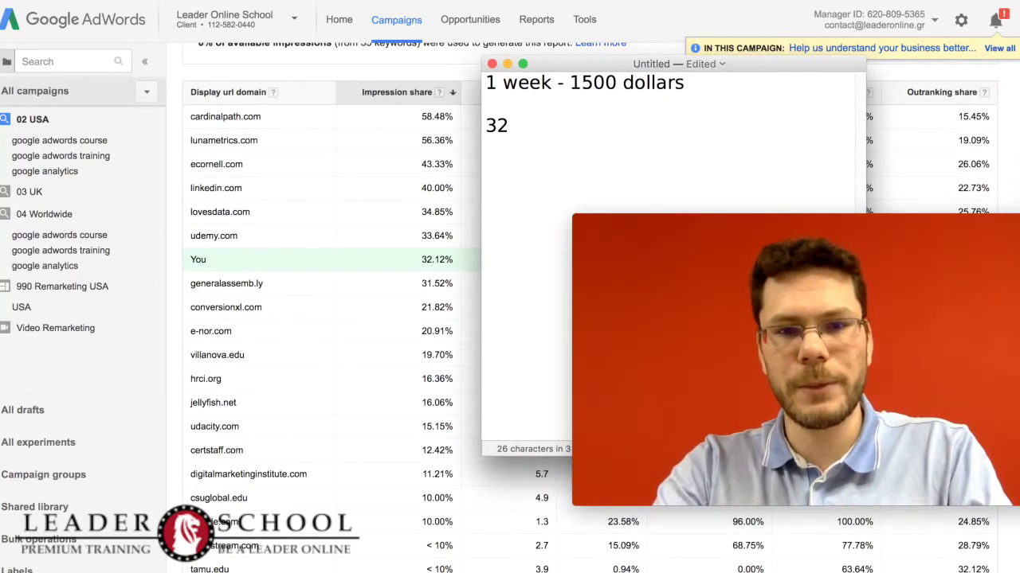
pyautogui.write('%')
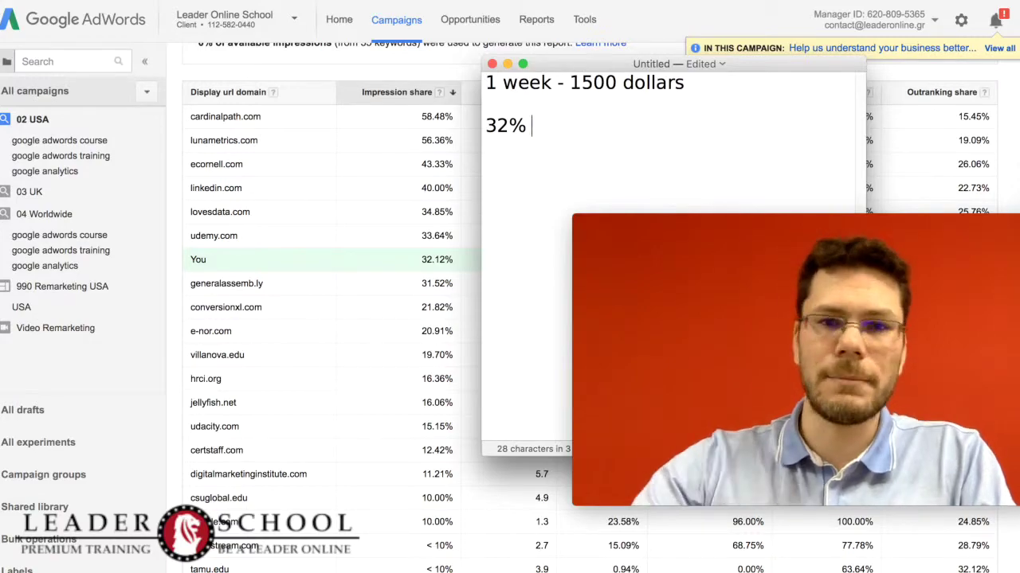
pyautogui.moveTo(596, 63); pyautogui.dragTo(241, 62)
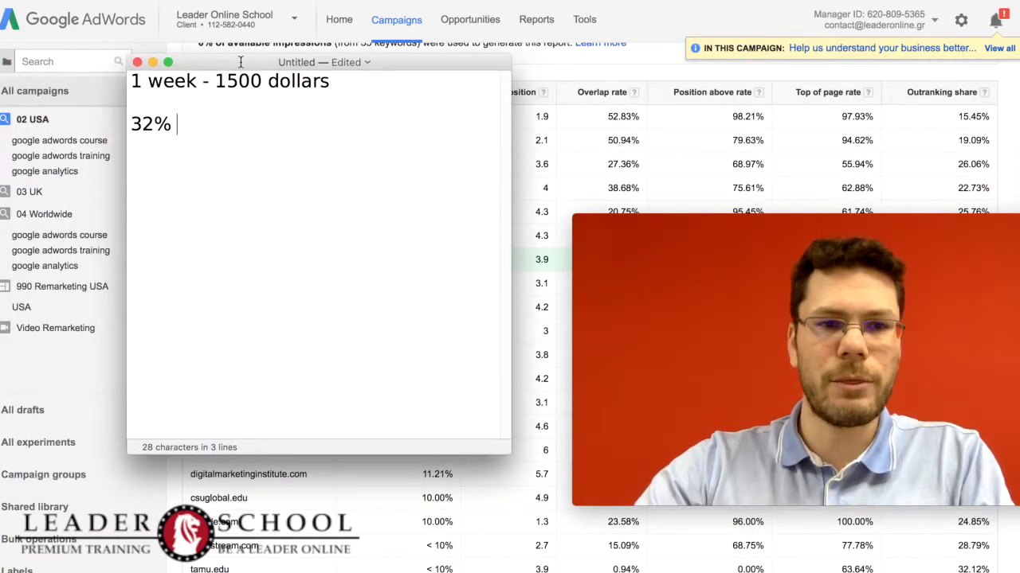
pyautogui.write('- 3.9')
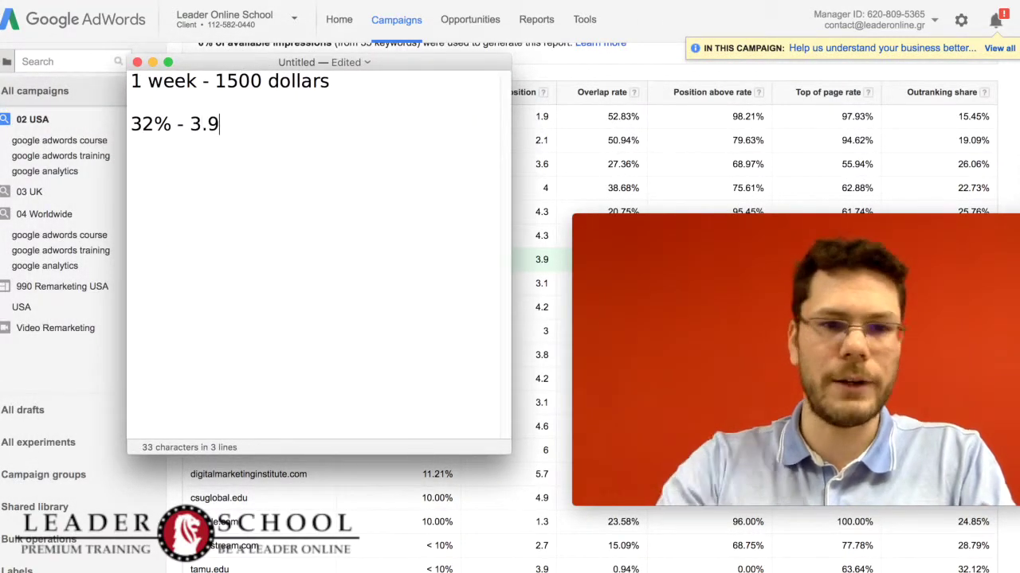
pyautogui.press('Return')
pyautogui.press('Return')
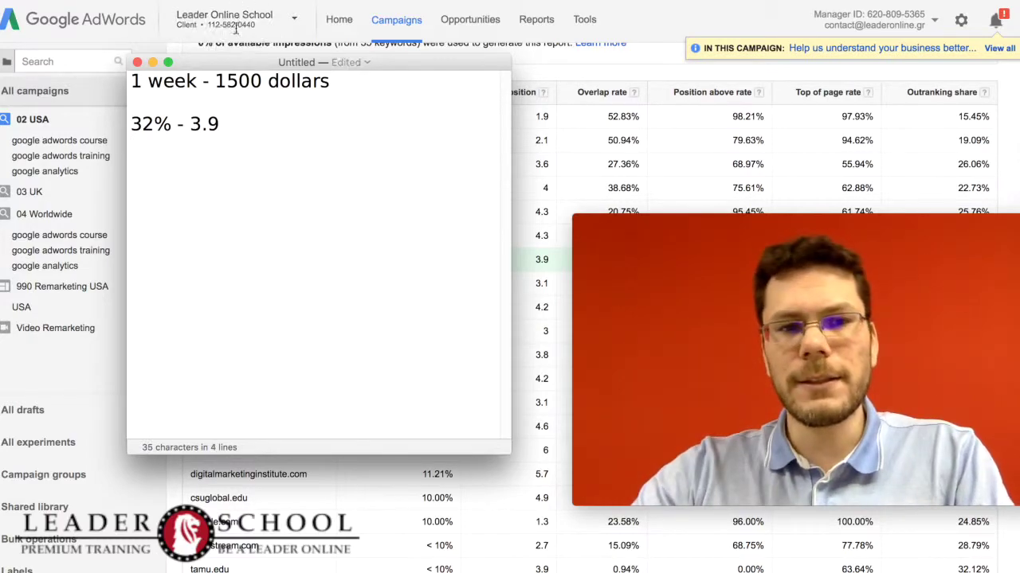
# Add the line "1st competitor?" to the note, followed by a blank line.
pyautogui.moveTo(236, 64); pyautogui.dragTo(355, 140)
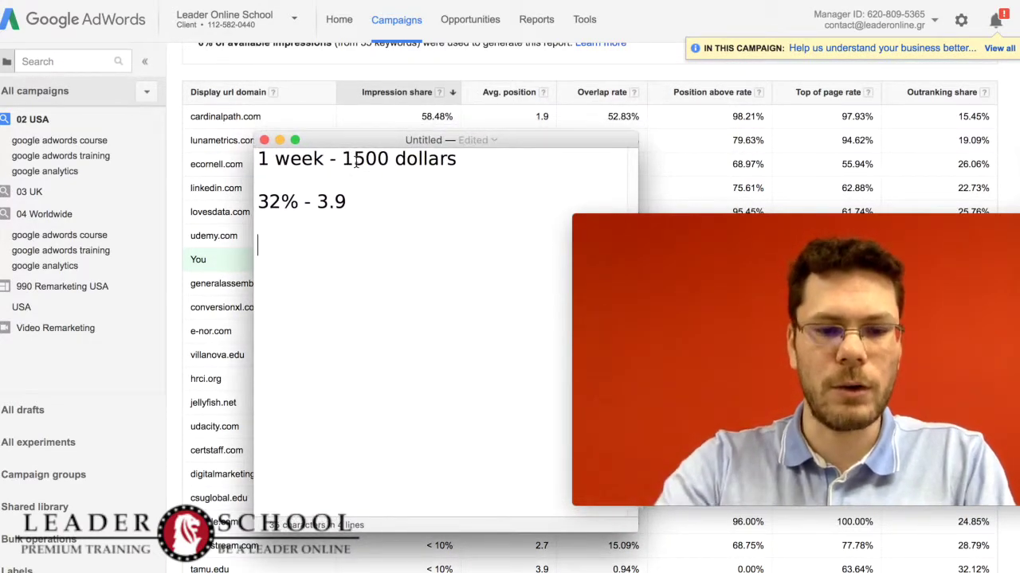
pyautogui.write('1st c')
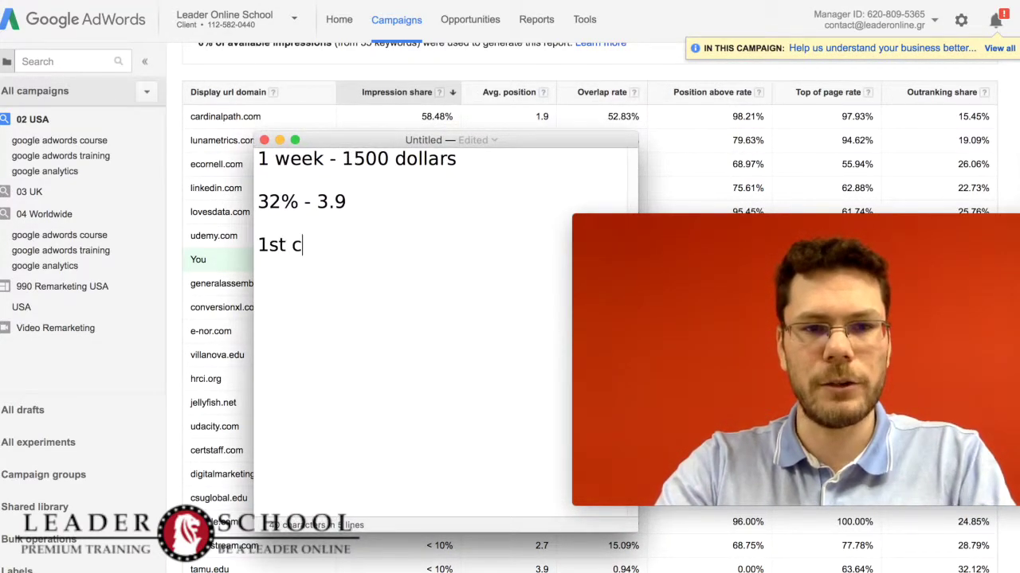
pyautogui.write('ompetitor')
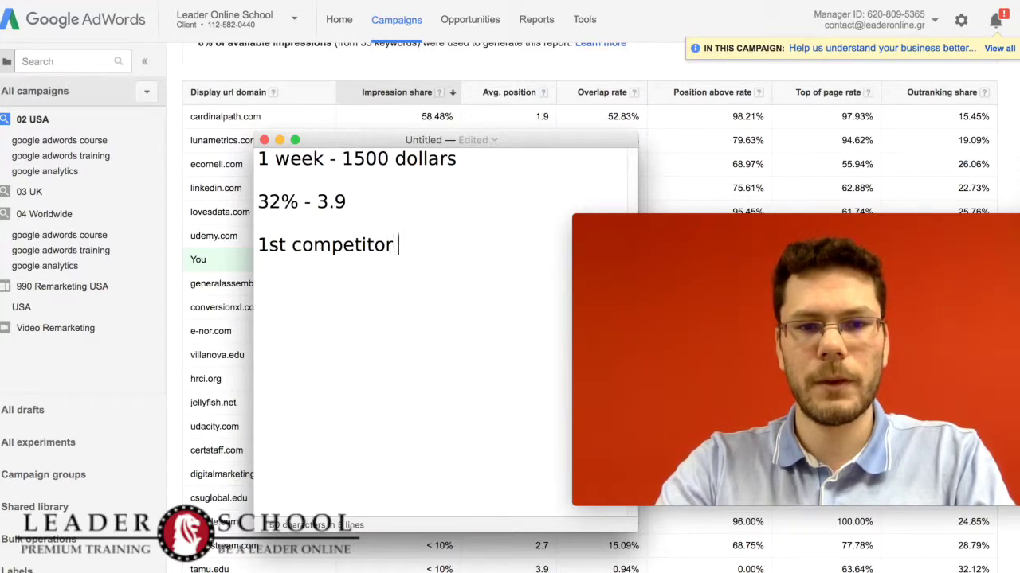
pyautogui.write('?')
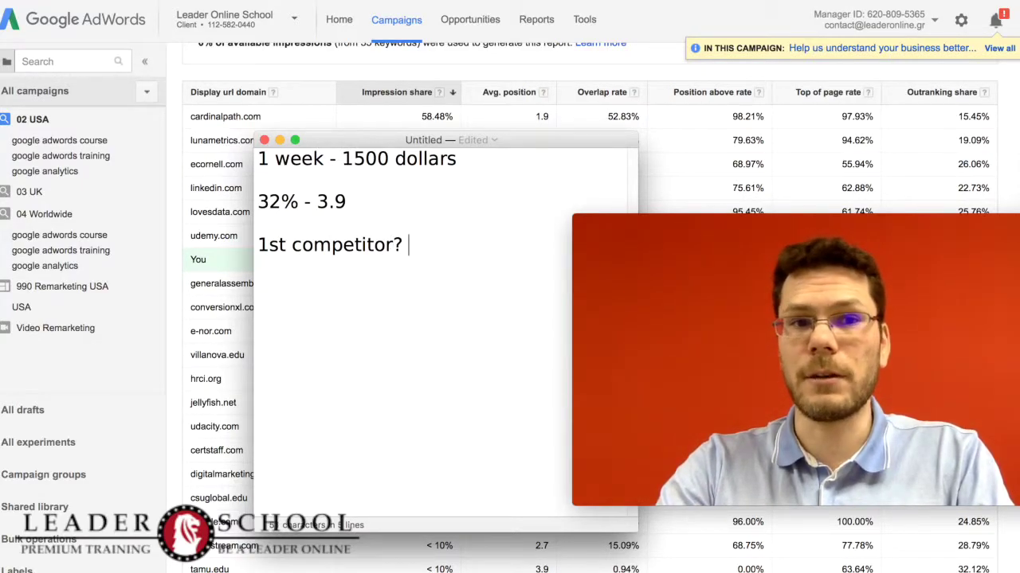
pyautogui.press('Return')
pyautogui.press('Return')
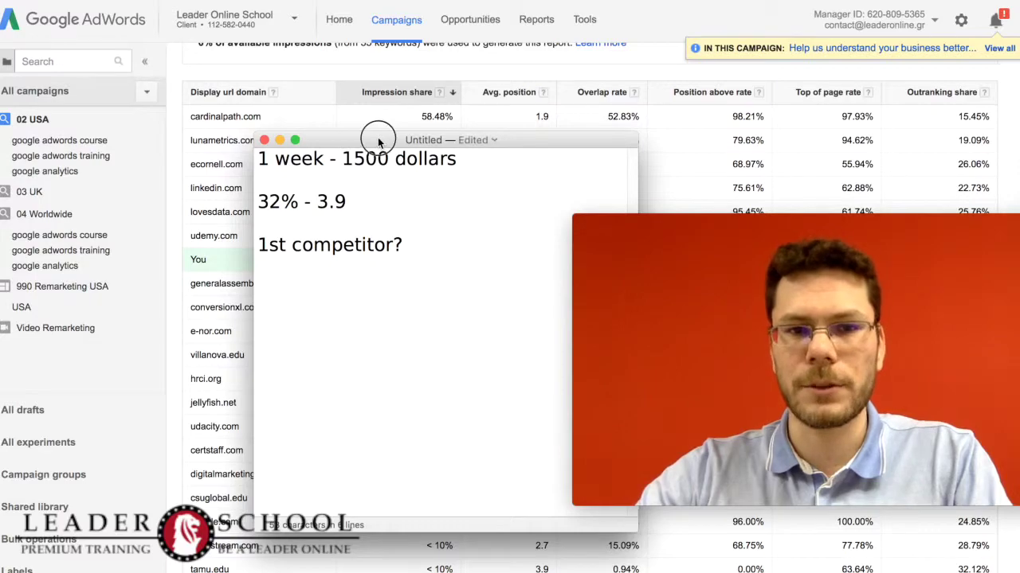
# Record cardinalpath.com's impression share and average position in the note as "58% - 1.9".
pyautogui.moveTo(377, 141); pyautogui.dragTo(327, 146)
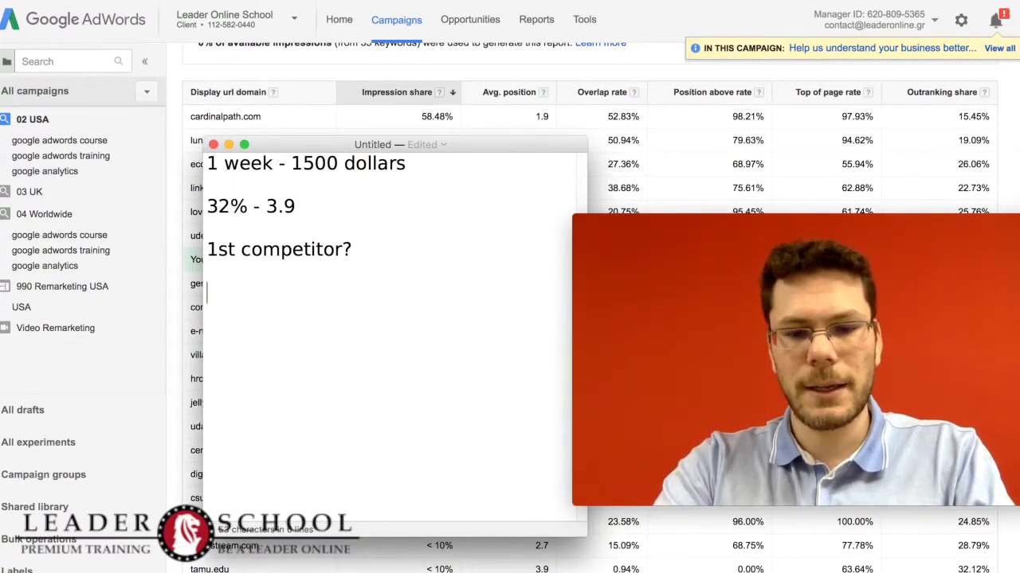
pyautogui.write('58% ')
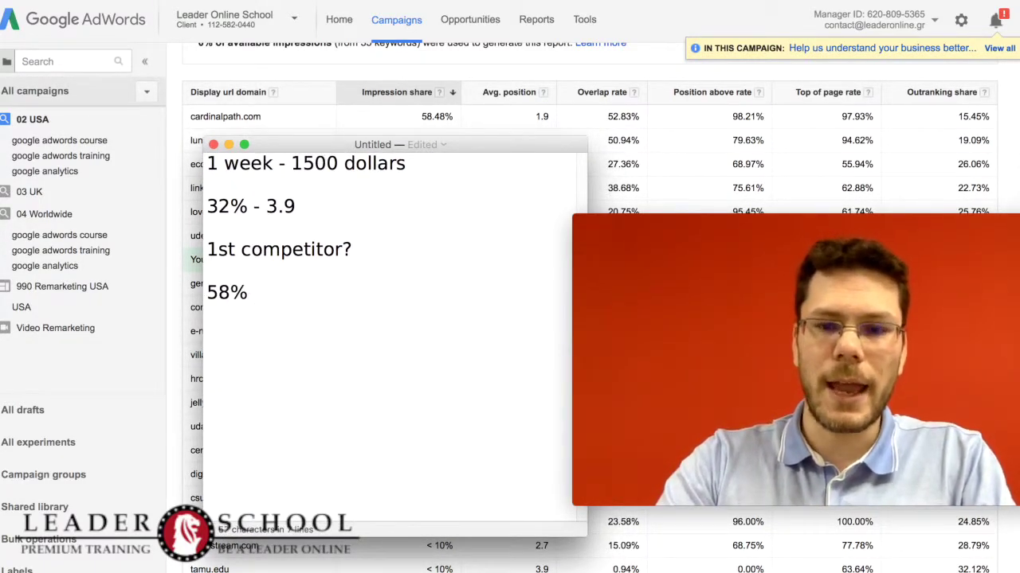
pyautogui.write('- 1.9')
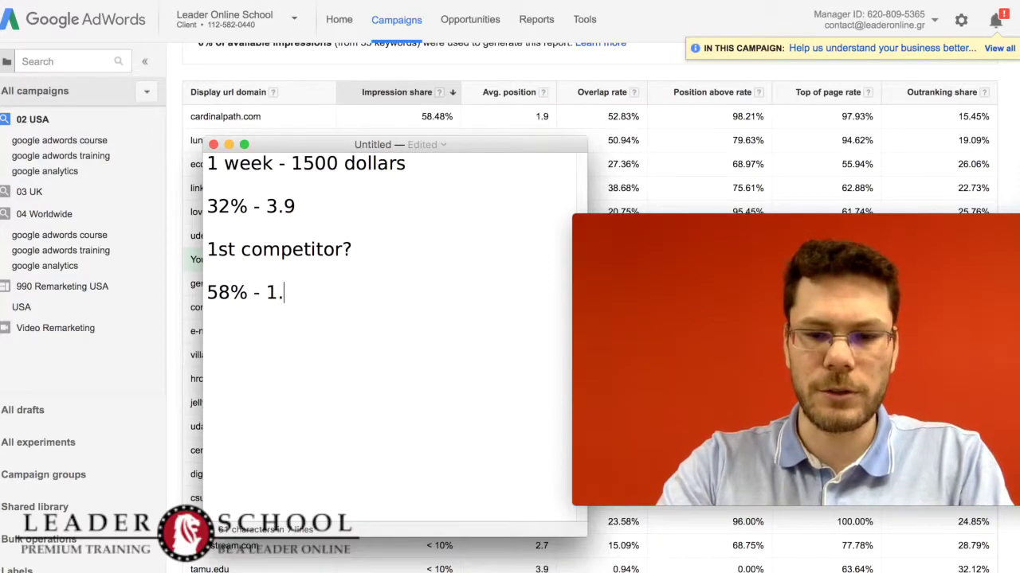
pyautogui.press('Return')
pyautogui.press('Return')
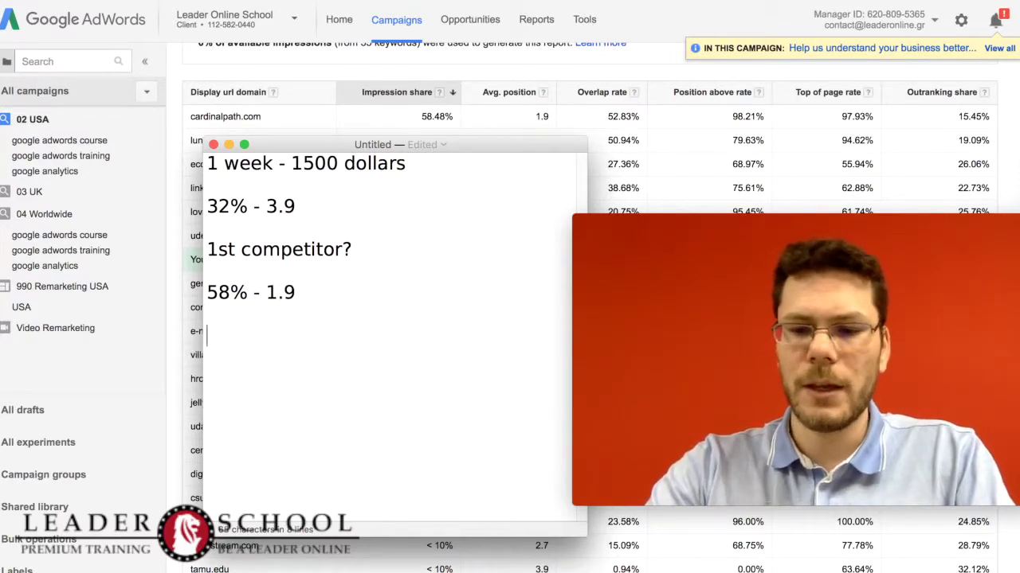
# Add a separator line of equals signs and below it the two-row proportion "1500 32%" and "X 100%".
pyautogui.write('============')
pyautogui.press('Return')
pyautogui.press('Return')
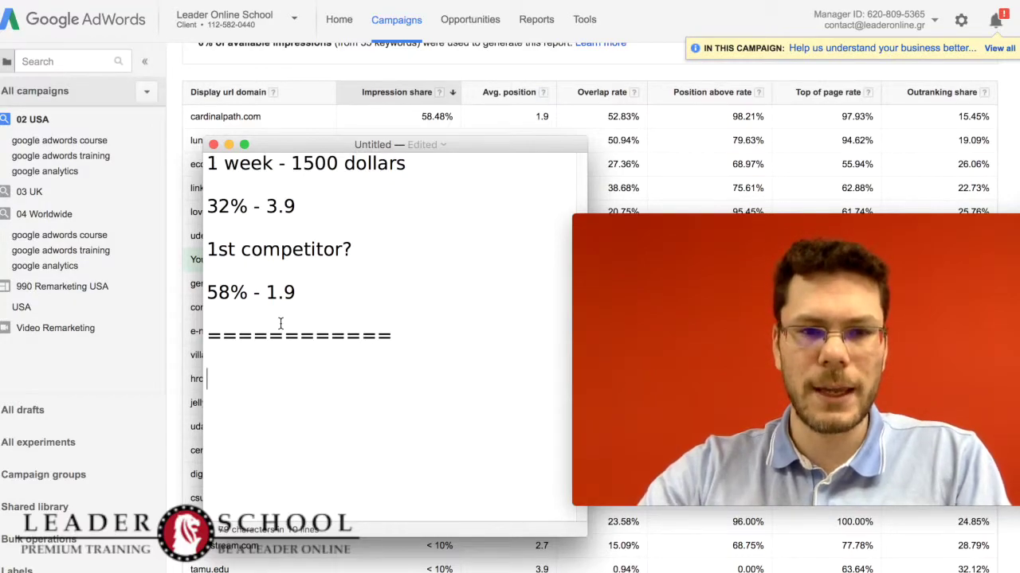
pyautogui.press('Return')
pyautogui.write('1500 ')
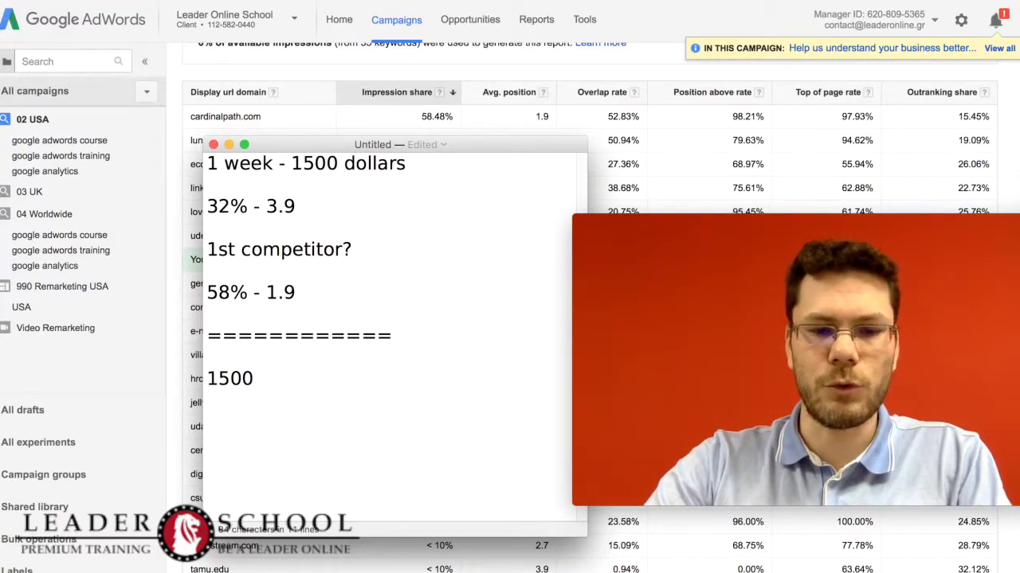
pyautogui.write('32%')
pyautogui.press('Return')
pyautogui.write('X ')
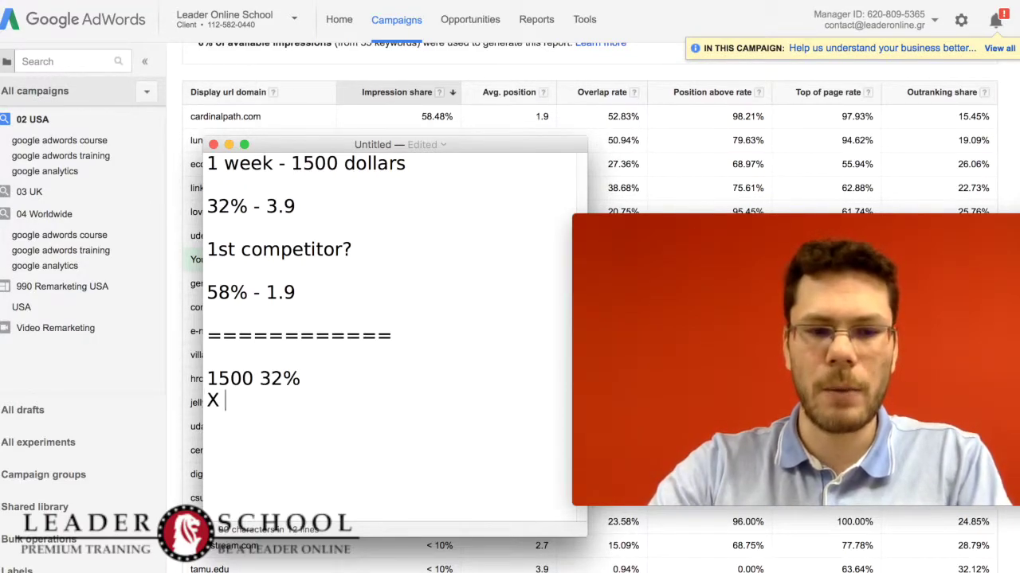
pyautogui.write('     100%')
pyautogui.press('Return')
pyautogui.press('Return')
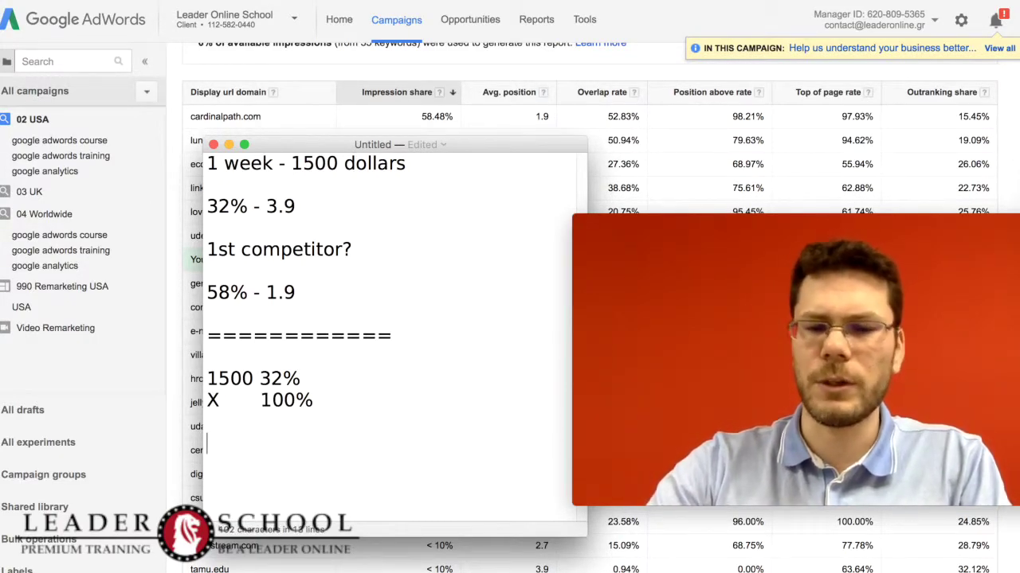
# Write the formula "X = (100 * 1500) / 32" in the note below the proportion.
pyautogui.write('X = ')
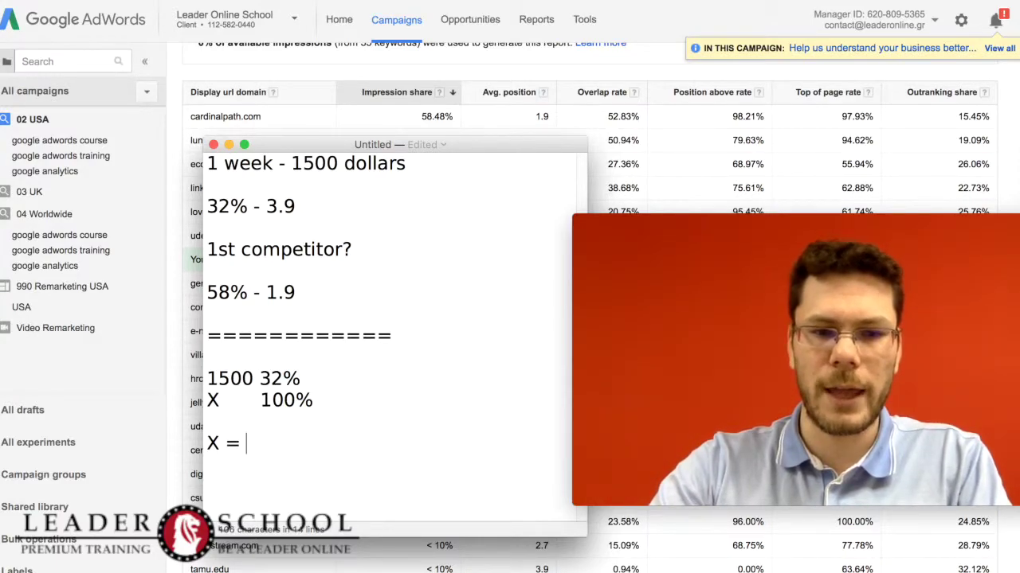
pyautogui.write('100 * 1500')
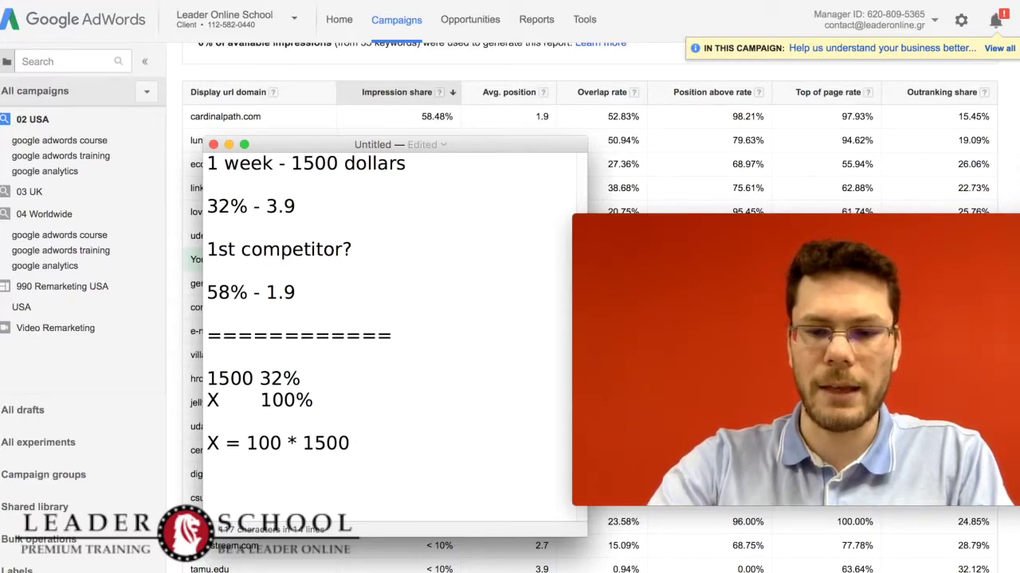
pyautogui.write(')')
pyautogui.click(248, 443)
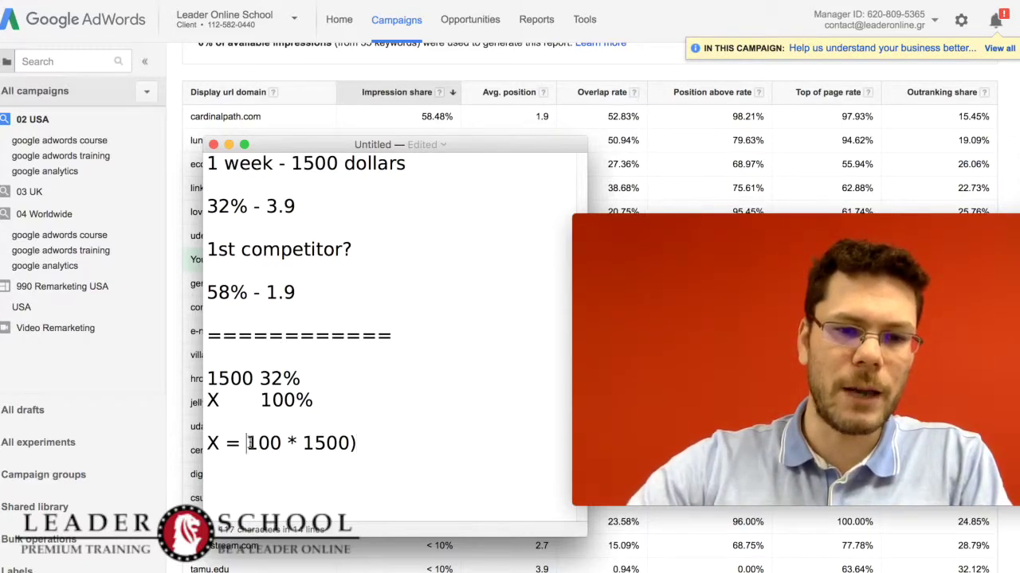
pyautogui.write('9')
pyautogui.press('BackSpace')
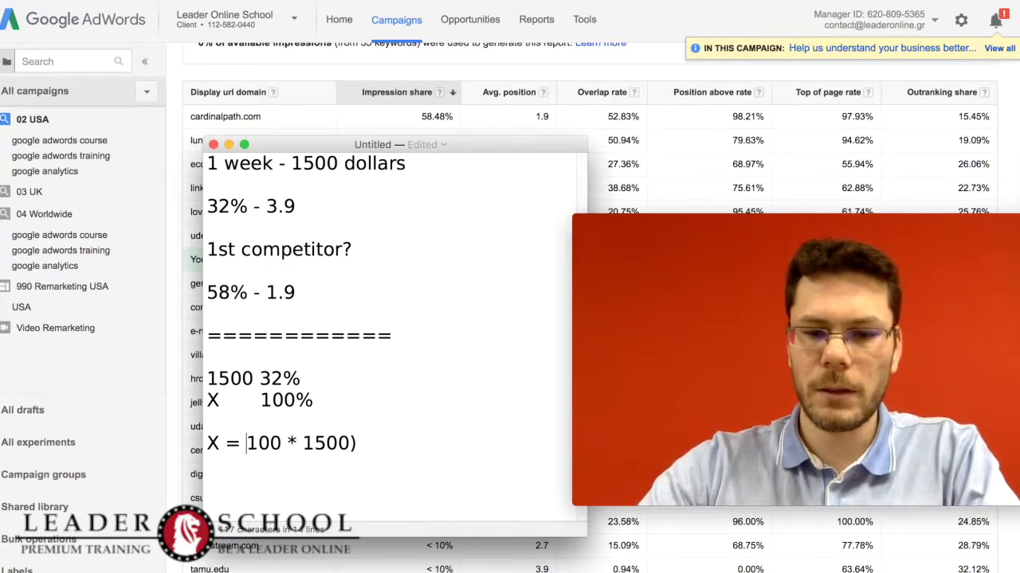
pyautogui.write('(')
pyautogui.click(396, 436)
pyautogui.write('/ 32')
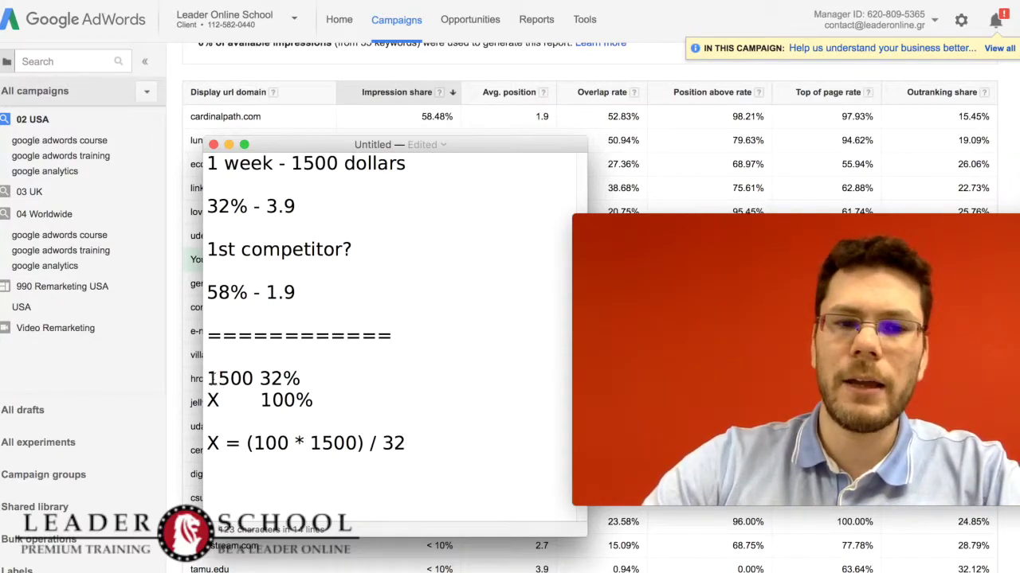
pyautogui.moveTo(208, 379); pyautogui.dragTo(301, 380)
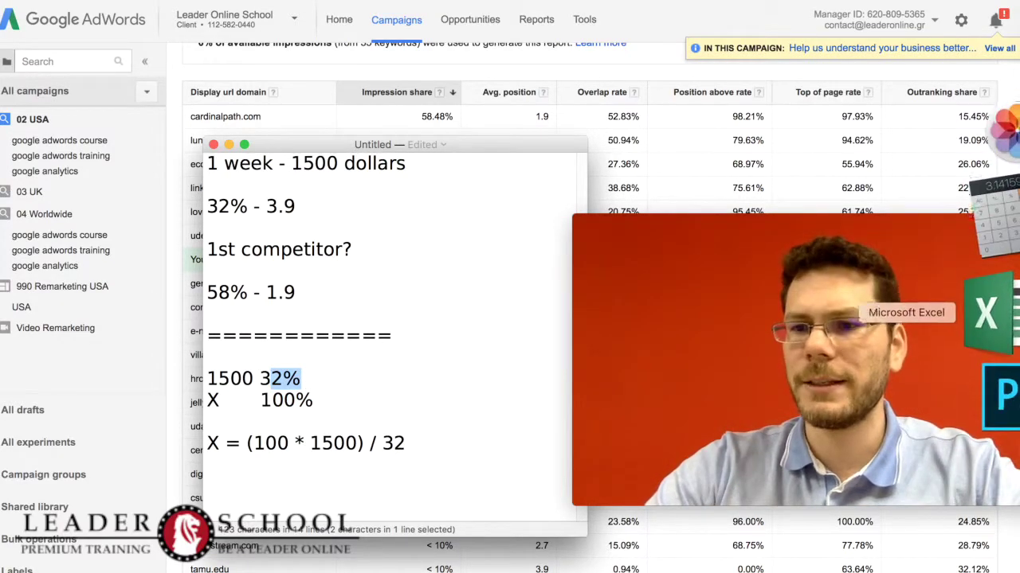
# Switch to the Calculator, place it above the note, clear it and multiply 100 by 1500.
pyautogui.click(1015, 263)
pyautogui.moveTo(724, 128); pyautogui.dragTo(631, 2)
pyautogui.click(653, 150)
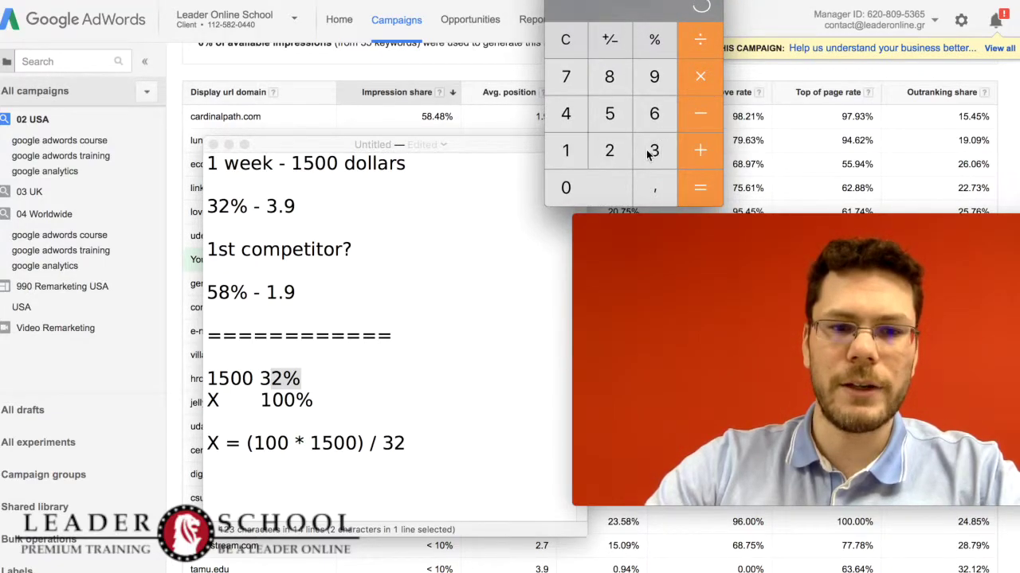
pyautogui.click(575, 44)
pyautogui.click(566, 150)
pyautogui.doubleClick(565, 187)
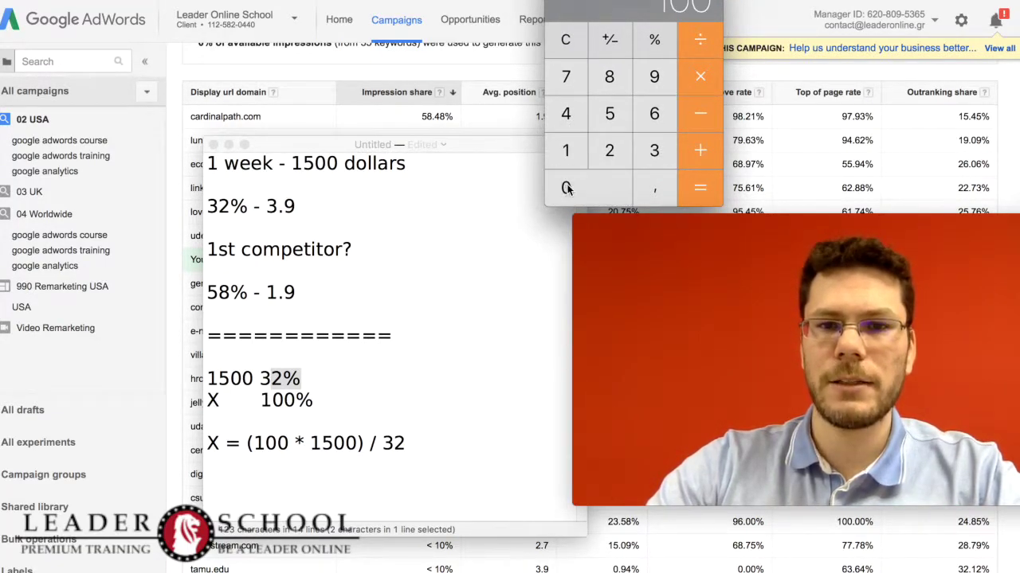
pyautogui.click(698, 73)
pyautogui.click(580, 144)
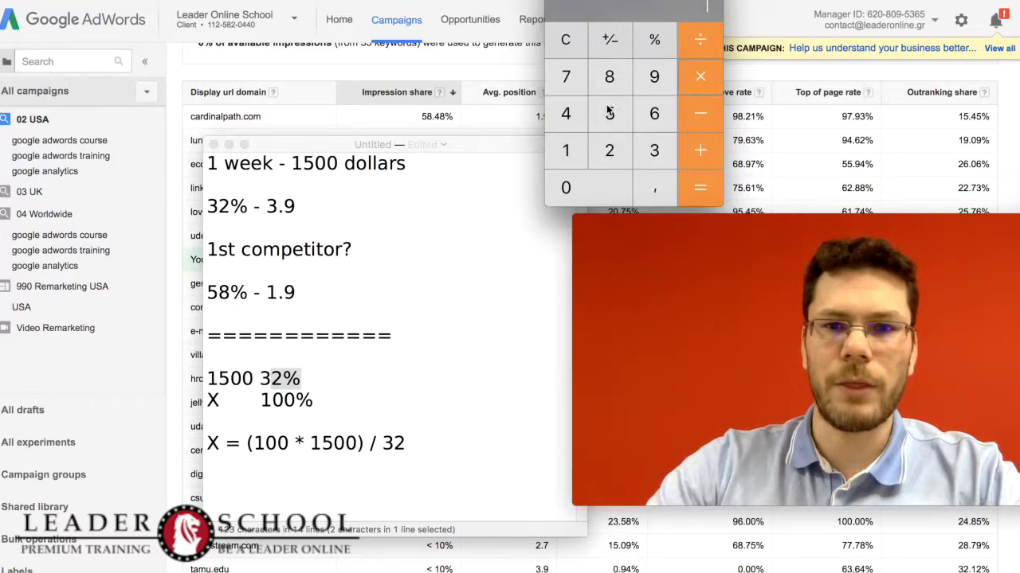
pyautogui.click(608, 108)
pyautogui.click(597, 185)
pyautogui.click(590, 182)
pyautogui.click(701, 191)
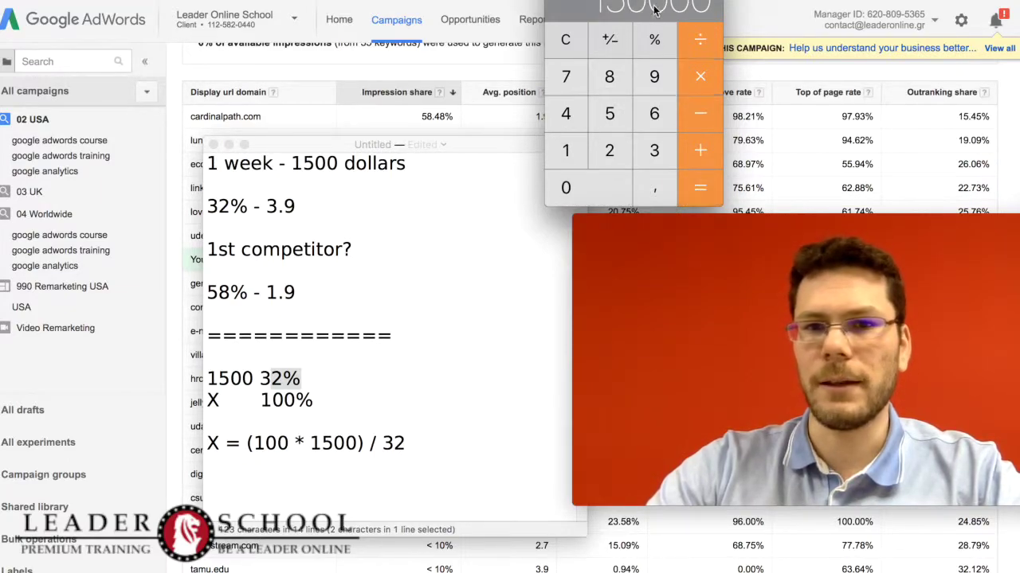
# Reposition the Calculator so its display can be read, and divide the product by 32.
pyautogui.moveTo(635, 5); pyautogui.dragTo(631, 24)
pyautogui.click(695, 57)
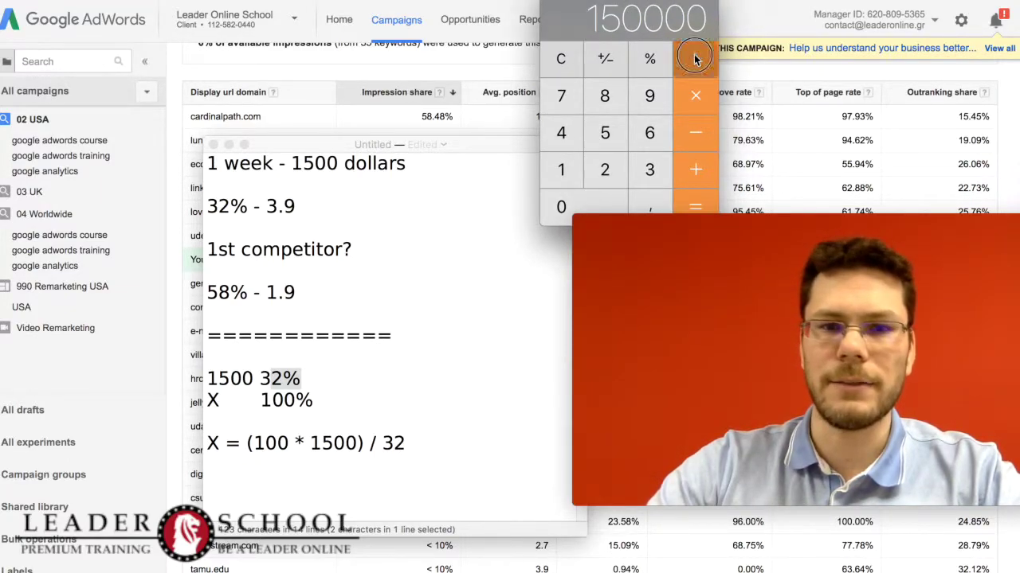
pyautogui.click(633, 177)
pyautogui.click(615, 174)
pyautogui.click(693, 205)
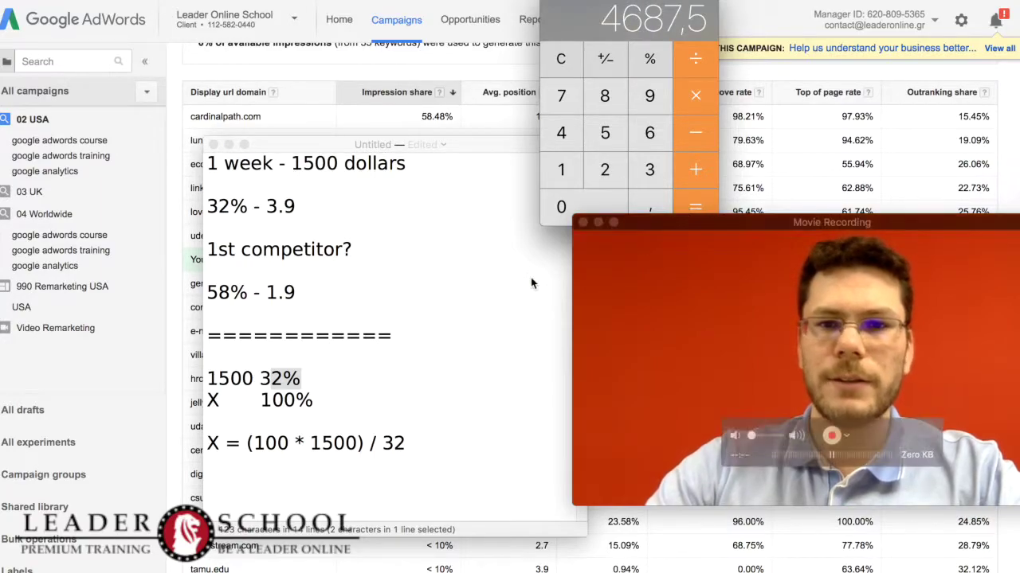
# Add the line "You need 4685$ for 100%" to the note, separated from the formula by a blank line.
pyautogui.click(424, 448)
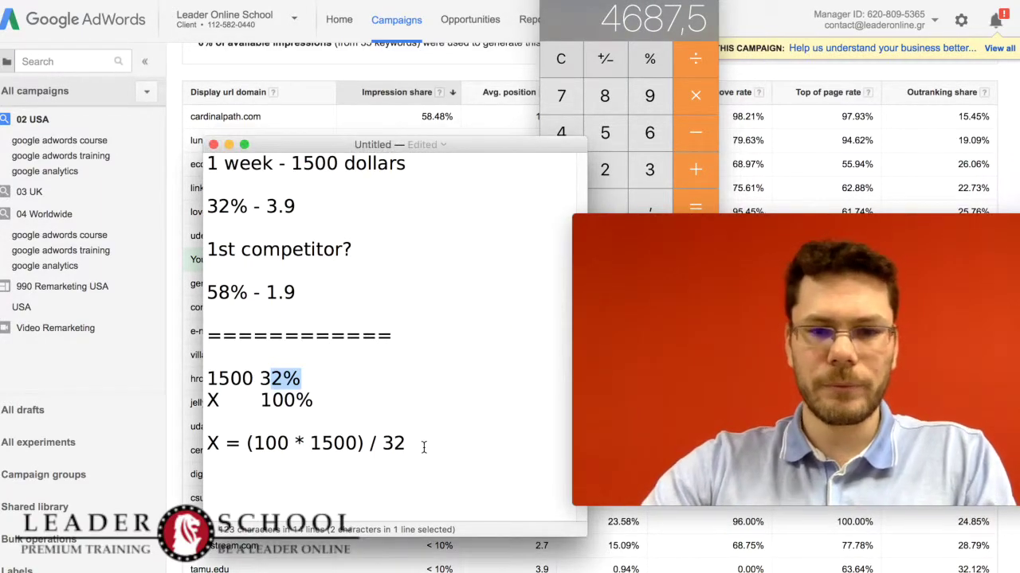
pyautogui.click(424, 448)
pyautogui.press('Return')
pyautogui.press('Return')
pyautogui.write('Yo')
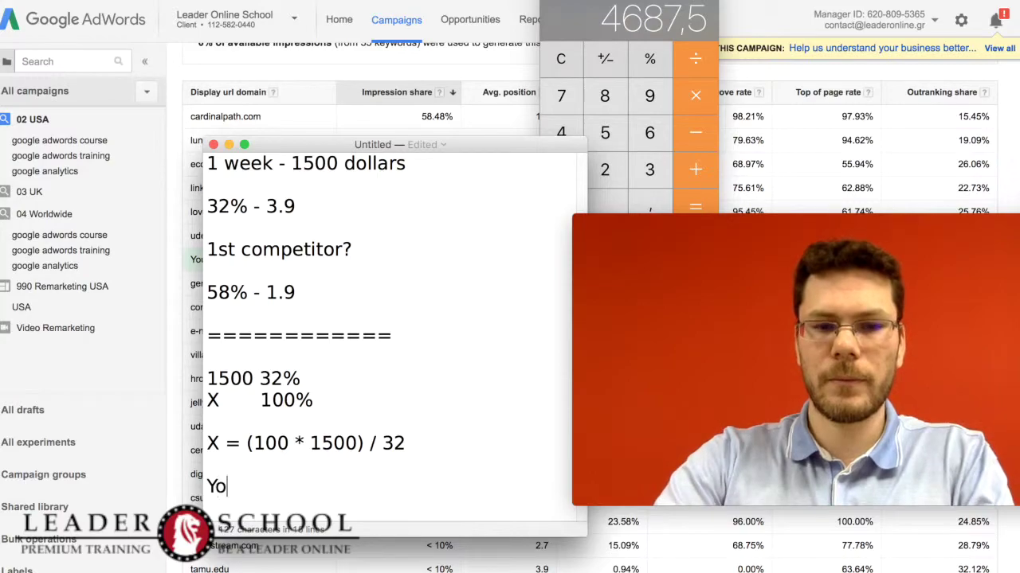
pyautogui.write('u need 4')
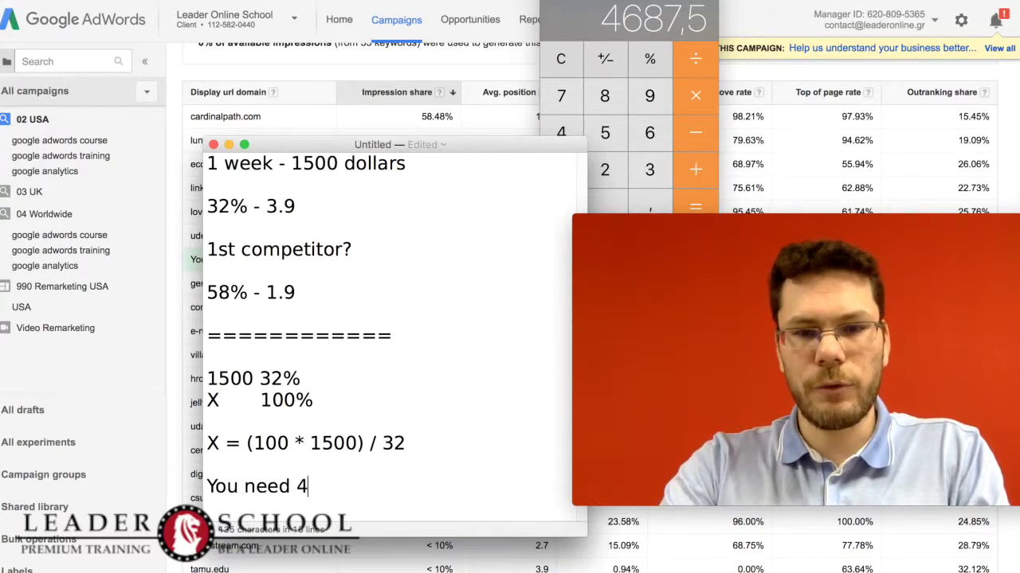
pyautogui.write('68')
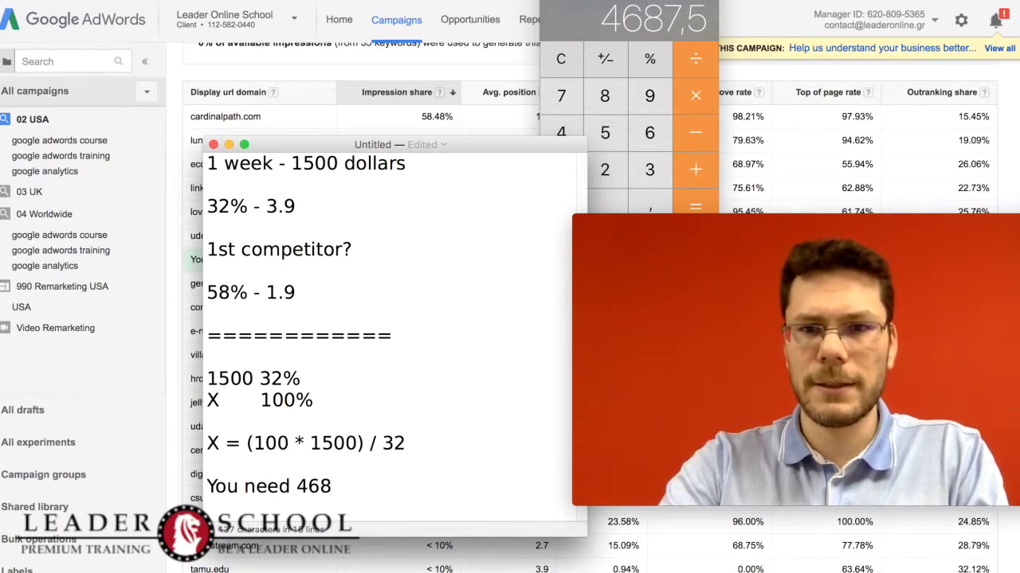
pyautogui.write('5$ ')
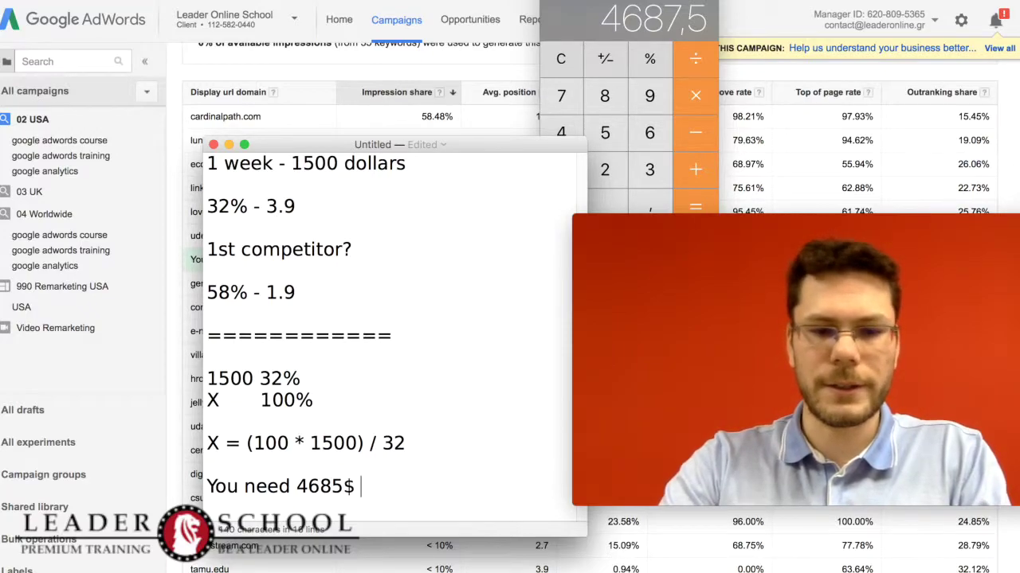
pyautogui.write('for 100%')
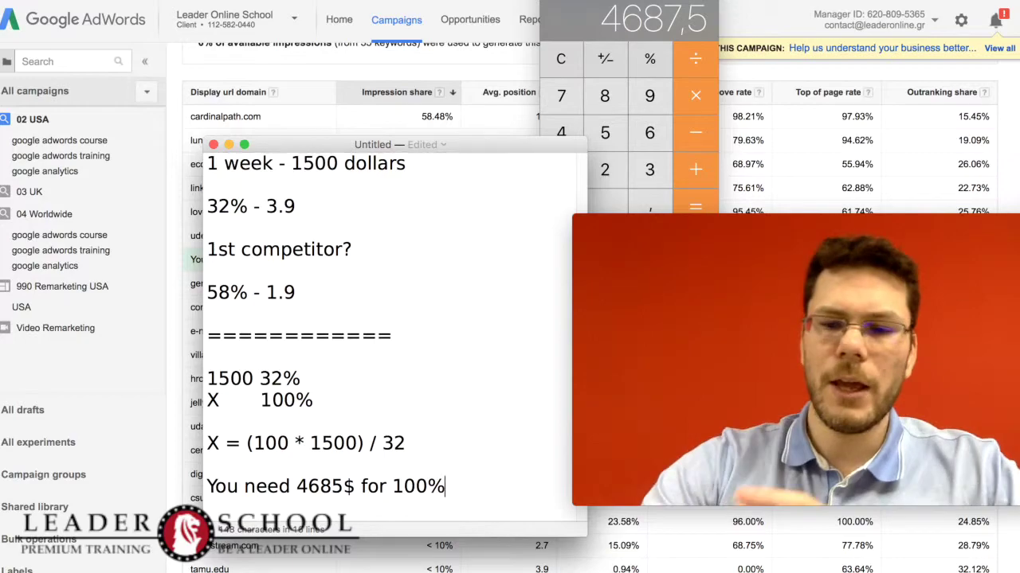
# Add another separator line of equals signs to the note, followed by several blank lines.
pyautogui.press('Return')
pyautogui.press('Return')
pyautogui.write('===========')
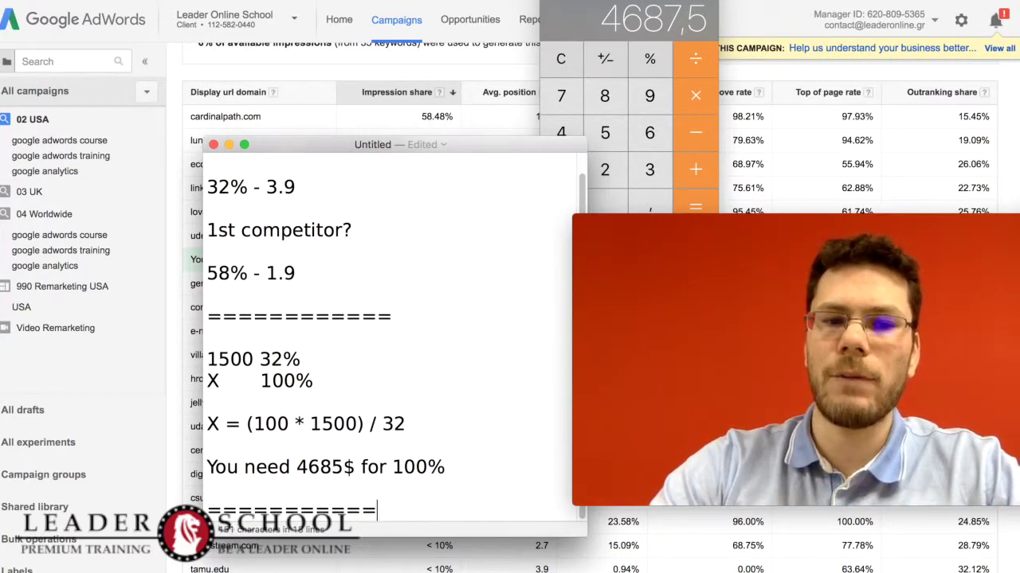
pyautogui.write('=')
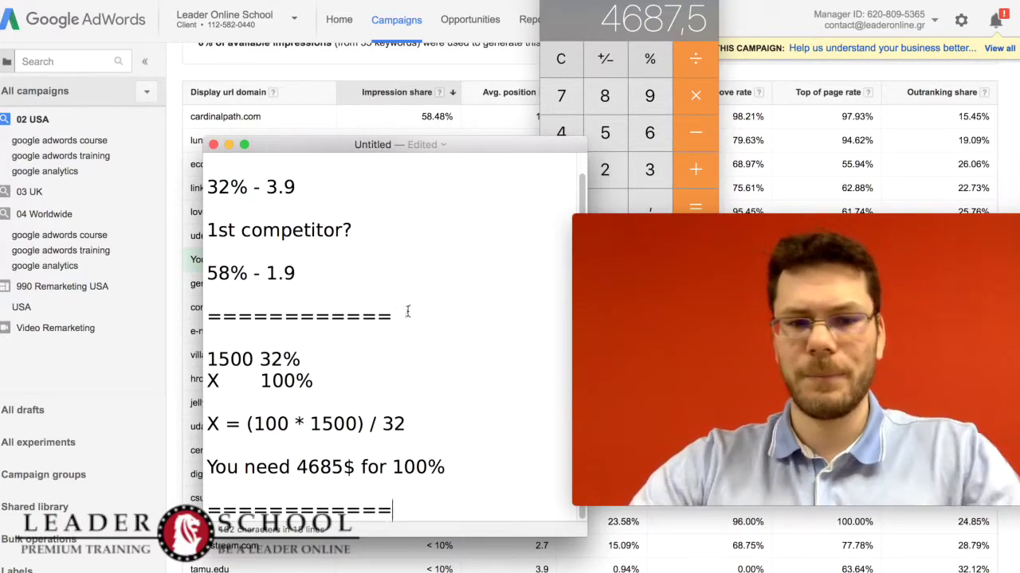
pyautogui.press('Return')
pyautogui.press('Return')
pyautogui.press('Return')
pyautogui.press('Return')
pyautogui.press('Return')
pyautogui.press('Return')
pyautogui.press('Return')
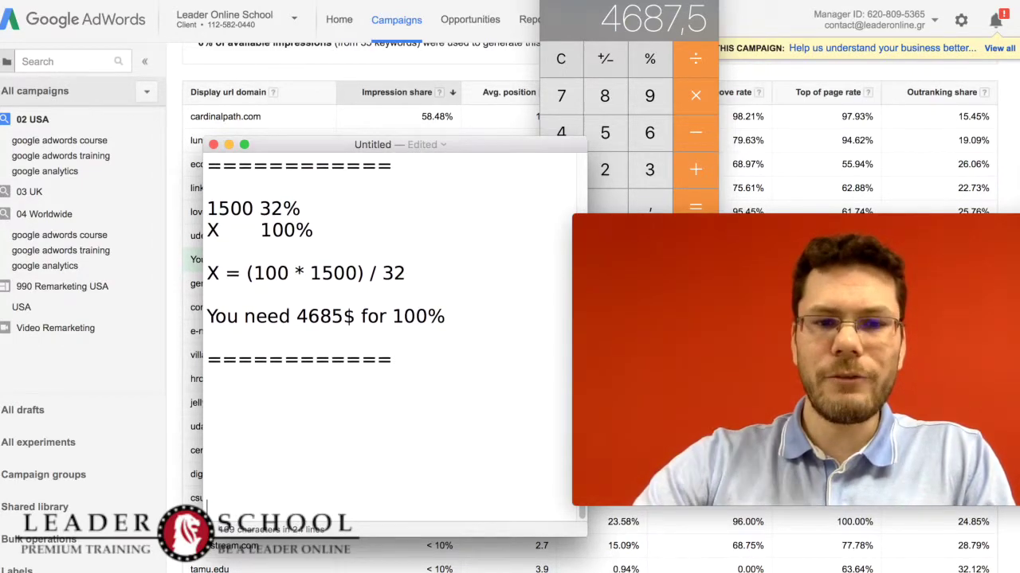
# Write "For every position 20-30%" below the second separator, leaving a blank line between them.
pyautogui.tripleClick(276, 402)
pyautogui.click(276, 399)
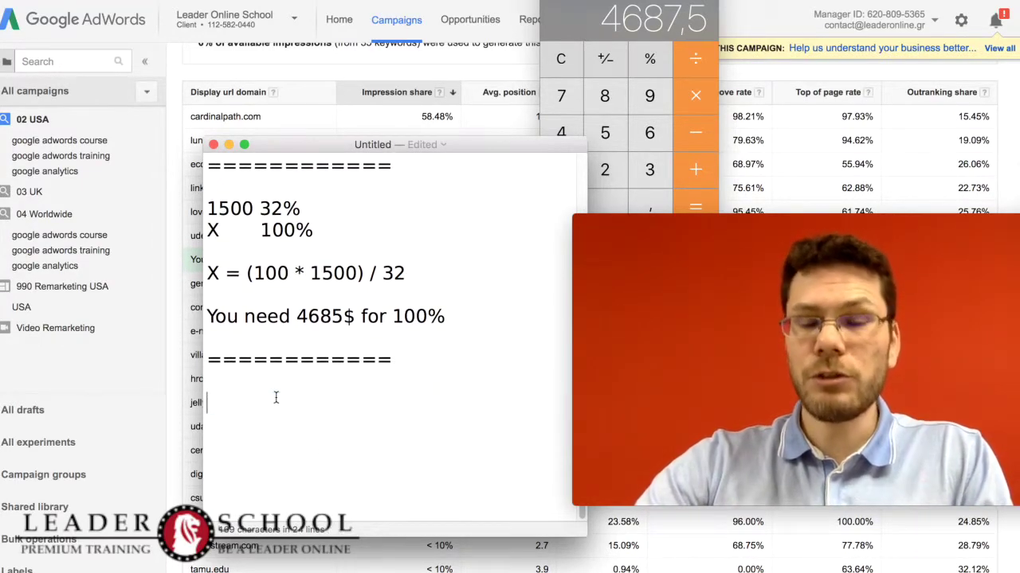
pyautogui.write('For')
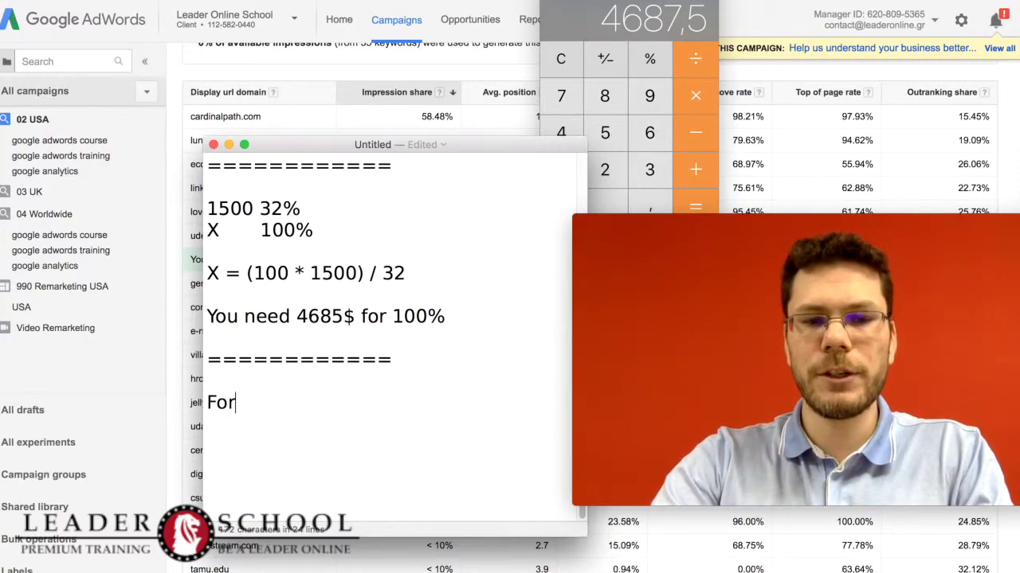
pyautogui.write(' every positio')
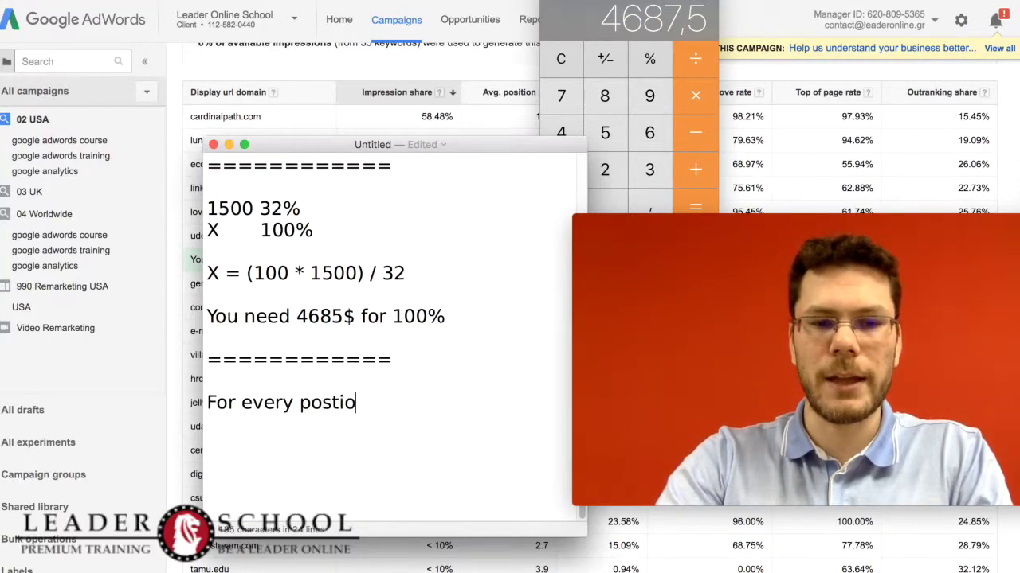
pyautogui.press('BackSpace')
pyautogui.press('BackSpace')
pyautogui.press('BackSpace')
pyautogui.write('ition ')
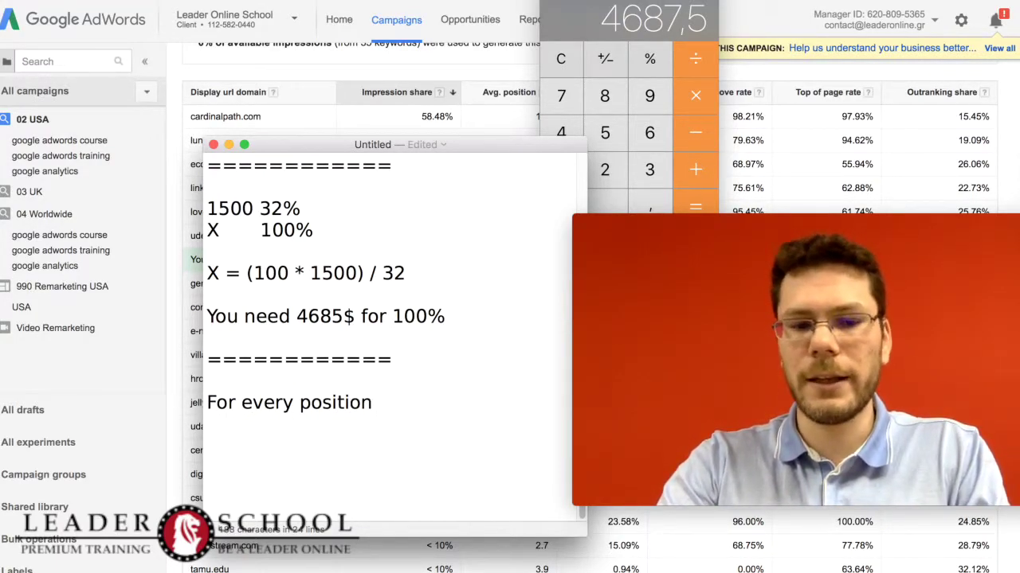
pyautogui.write('20-30%')
pyautogui.press('Return')
pyautogui.press('Return')
# Check the own average position at the start of the note and add the line "2.9 - 30% plus to 4685" at the end.
pyautogui.scroll(2, 295, 342)
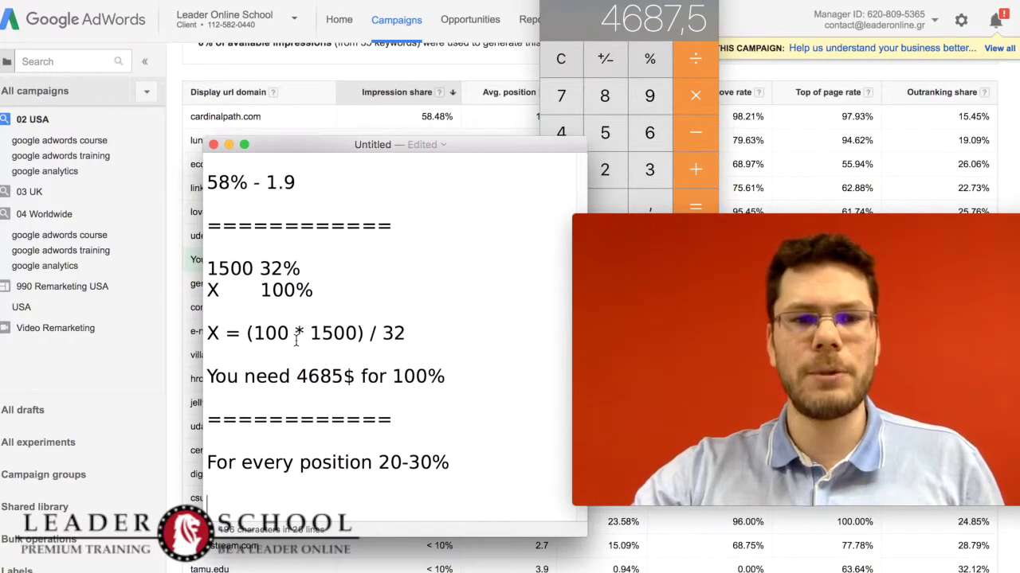
pyautogui.scroll(3, 295, 341)
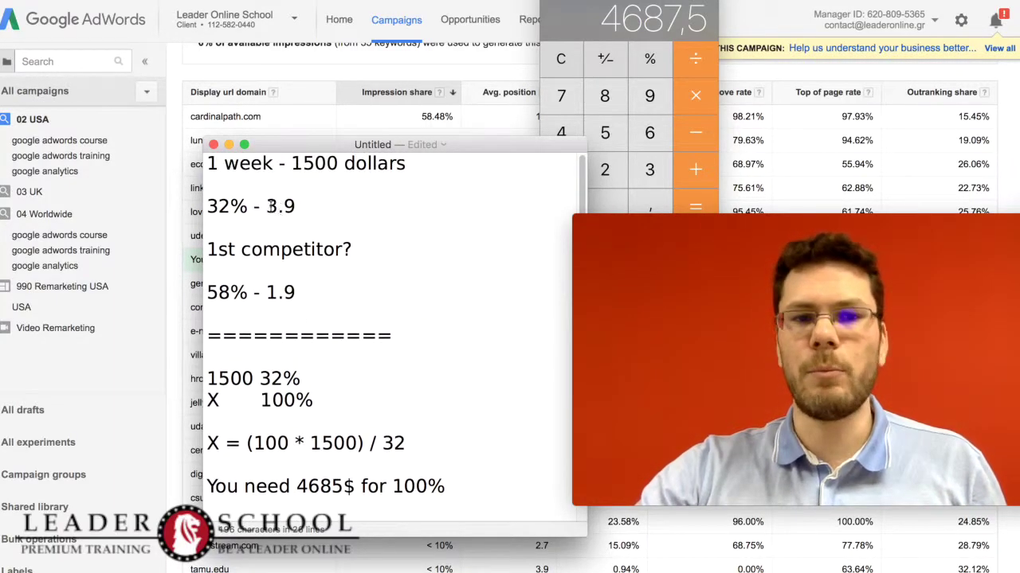
pyautogui.moveTo(271, 207); pyautogui.dragTo(297, 207)
pyautogui.scroll(-5, 314, 251)
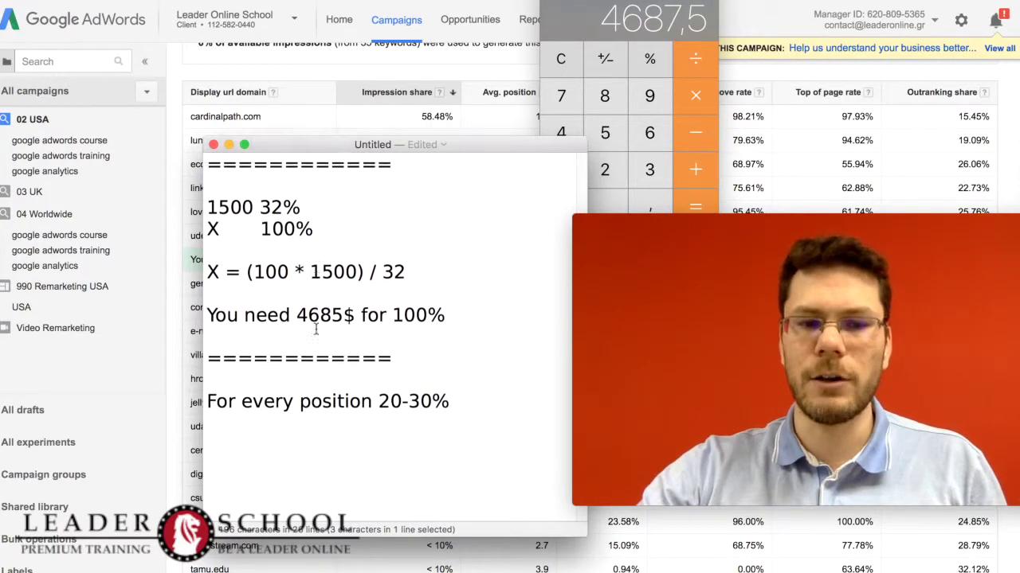
pyautogui.scroll(-1, 315, 330)
pyautogui.click(263, 399)
pyautogui.write('.9')
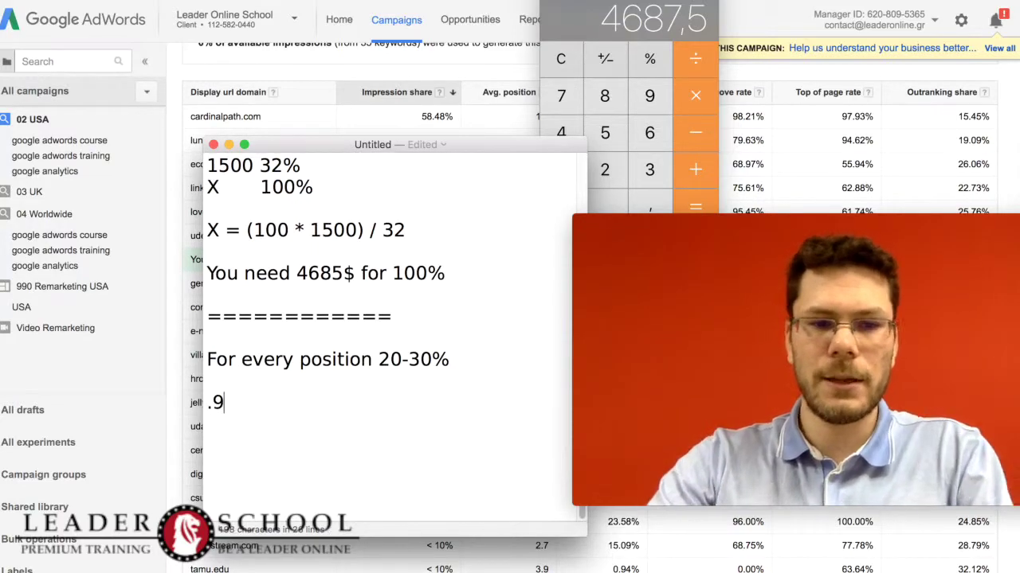
pyautogui.press('BackSpace')
pyautogui.press('BackSpace')
pyautogui.write('2.9 - ')
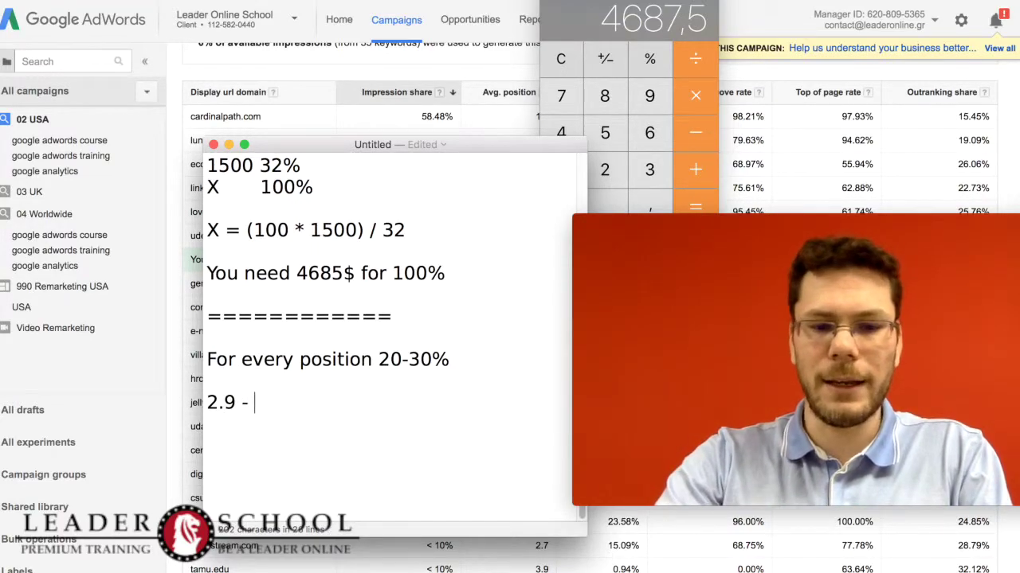
pyautogui.write('30% ')
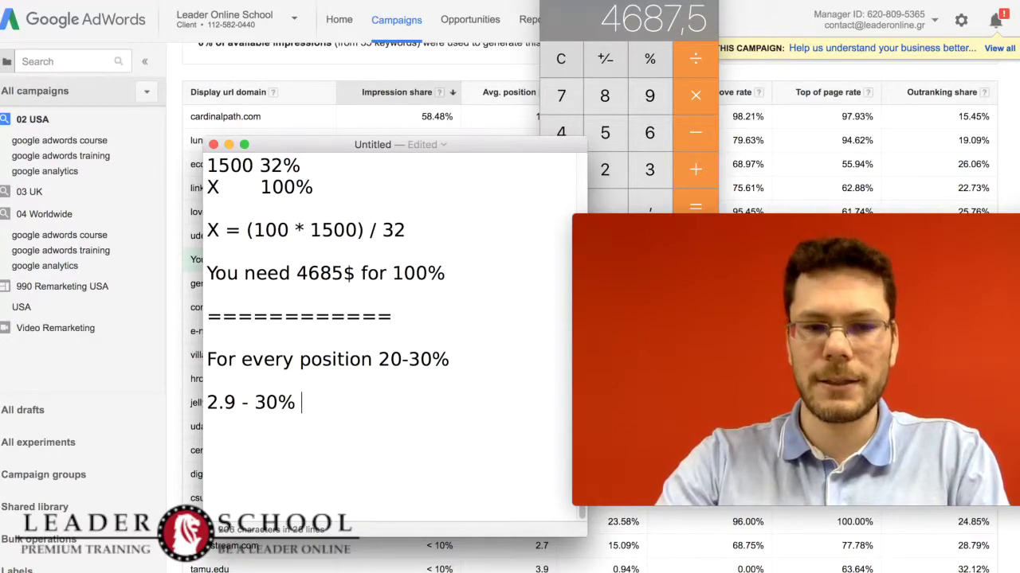
pyautogui.write('p')
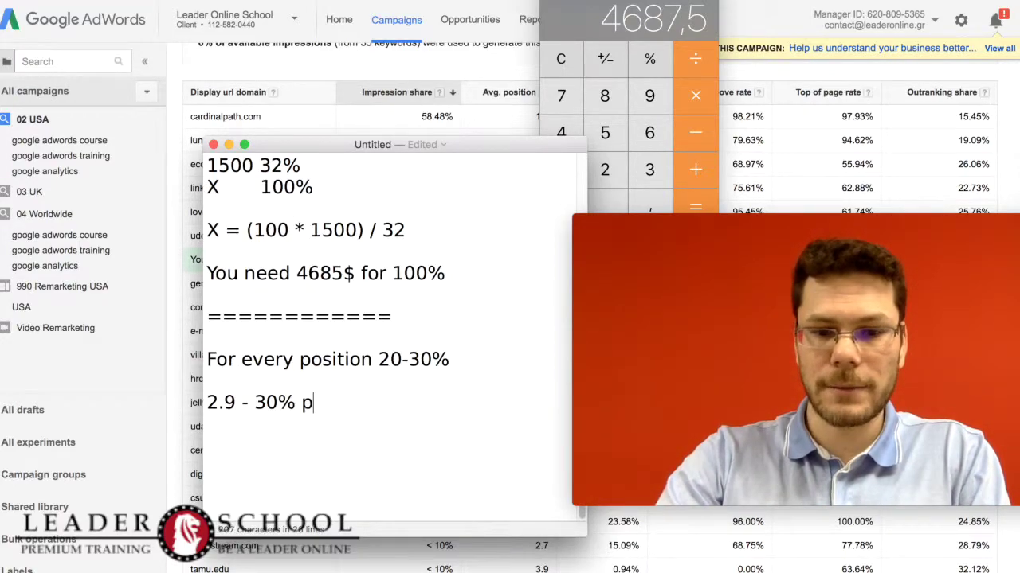
pyautogui.write('lus to 4')
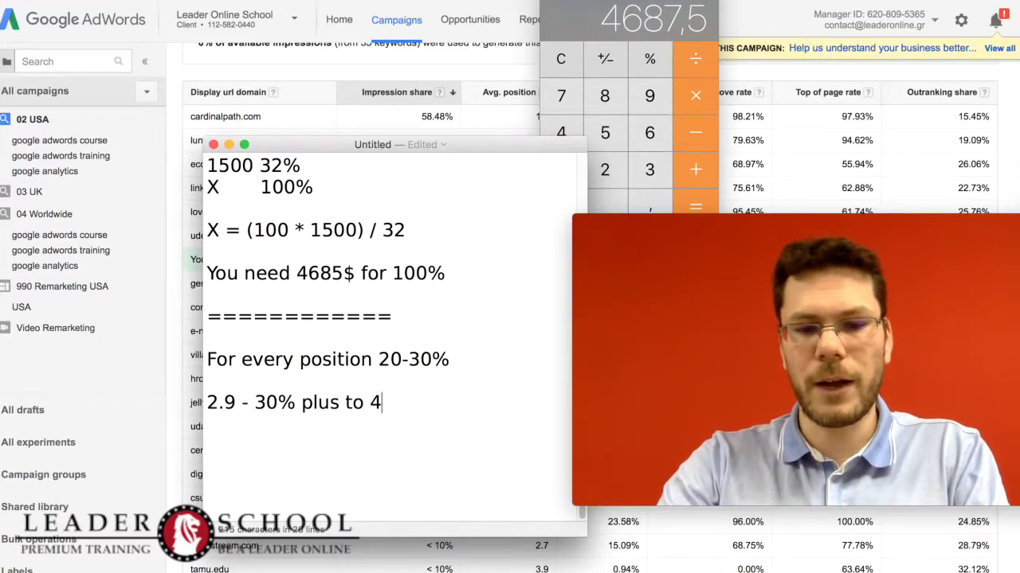
pyautogui.write('6')
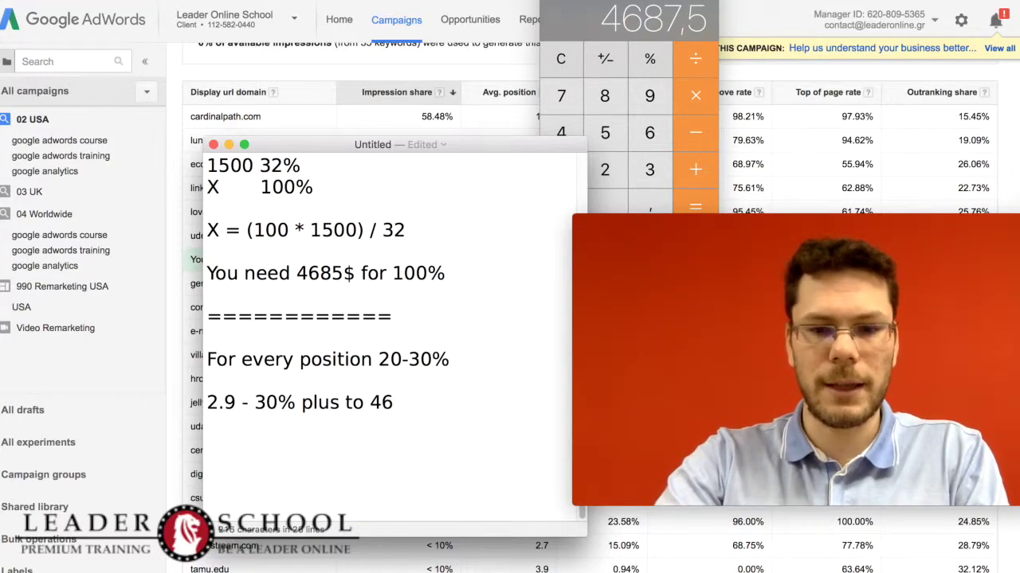
pyautogui.write('85')
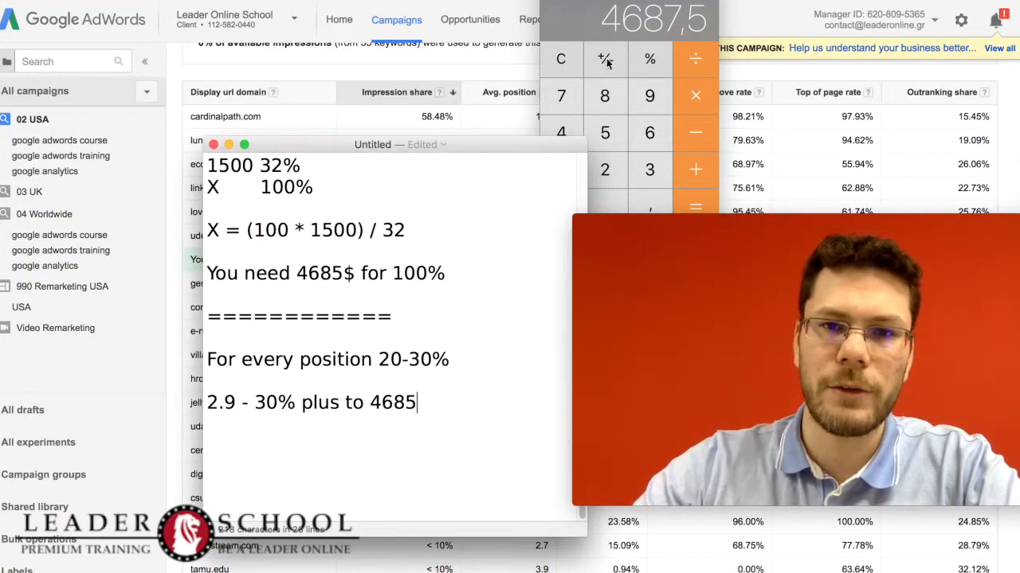
# Try to calculate 30% of 4687.5 on the calculator, moving it next to the note, and clear the entry.
pyautogui.moveTo(611, 55); pyautogui.dragTo(672, 80)
pyautogui.click(756, 120)
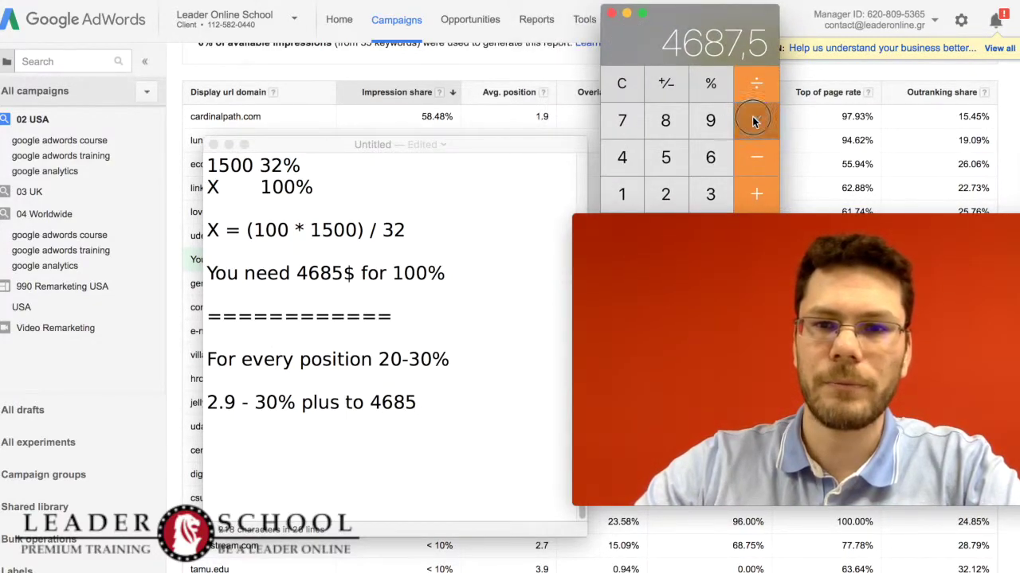
pyautogui.click(710, 194)
pyautogui.moveTo(642, 38); pyautogui.dragTo(468, 46)
pyautogui.click(462, 245)
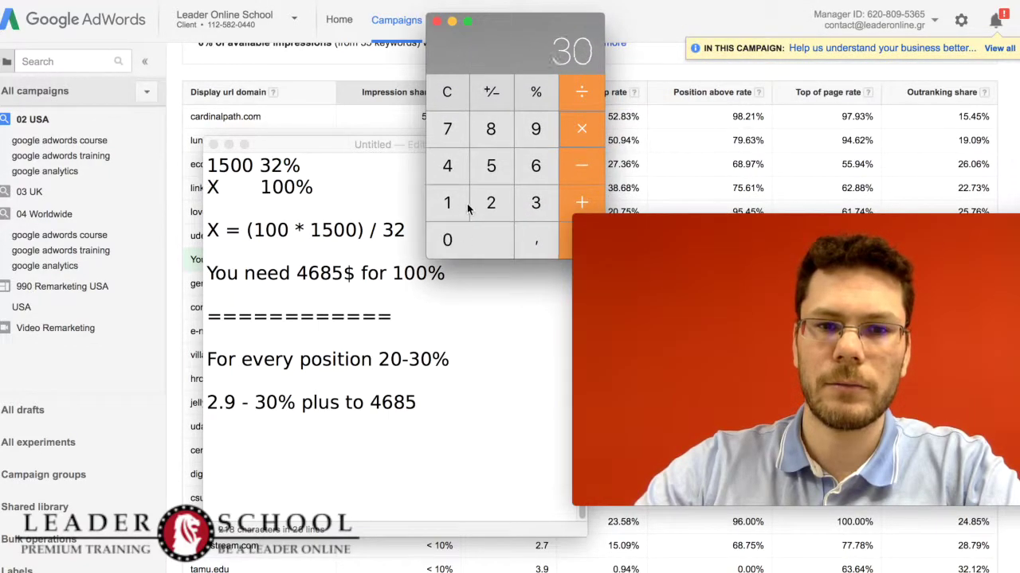
pyautogui.click(535, 92)
pyautogui.moveTo(539, 51); pyautogui.dragTo(424, 49)
pyautogui.click(463, 241)
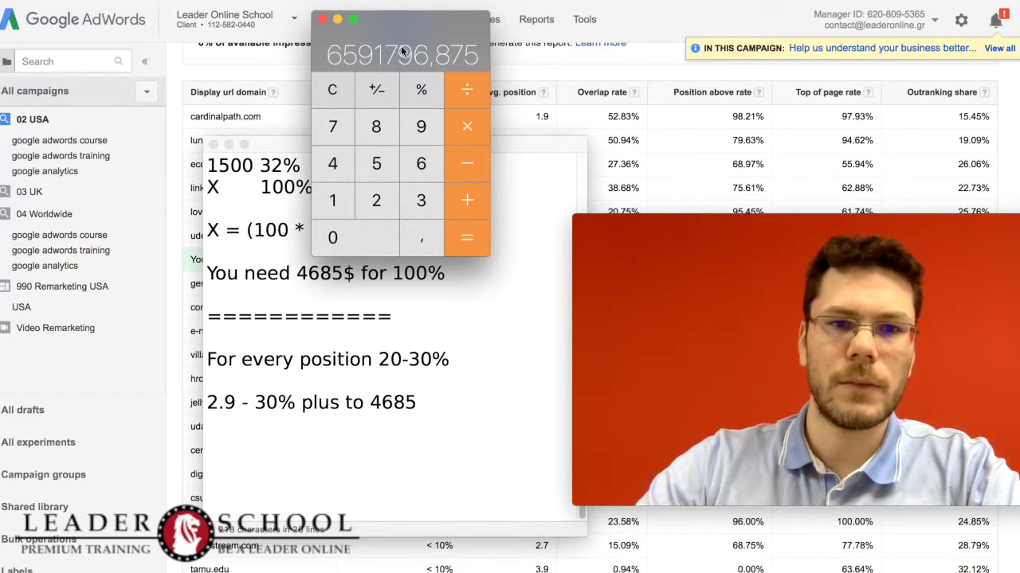
pyautogui.click(333, 100)
# Calculate 30% of 4685 on the calculator.
pyautogui.click(418, 209)
pyautogui.click(356, 242)
pyautogui.click(422, 89)
pyautogui.click(459, 136)
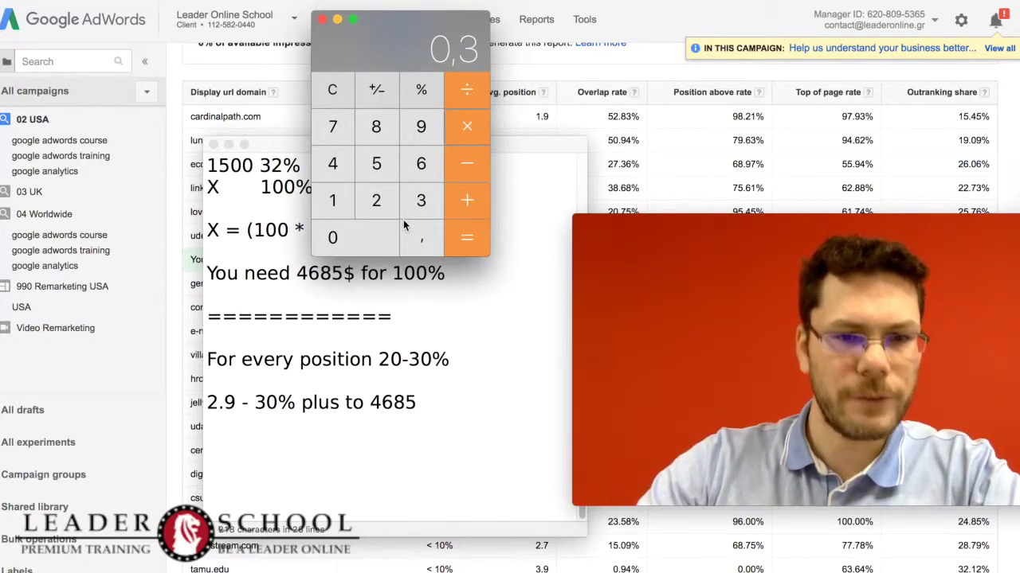
pyautogui.click(342, 164)
pyautogui.click(419, 164)
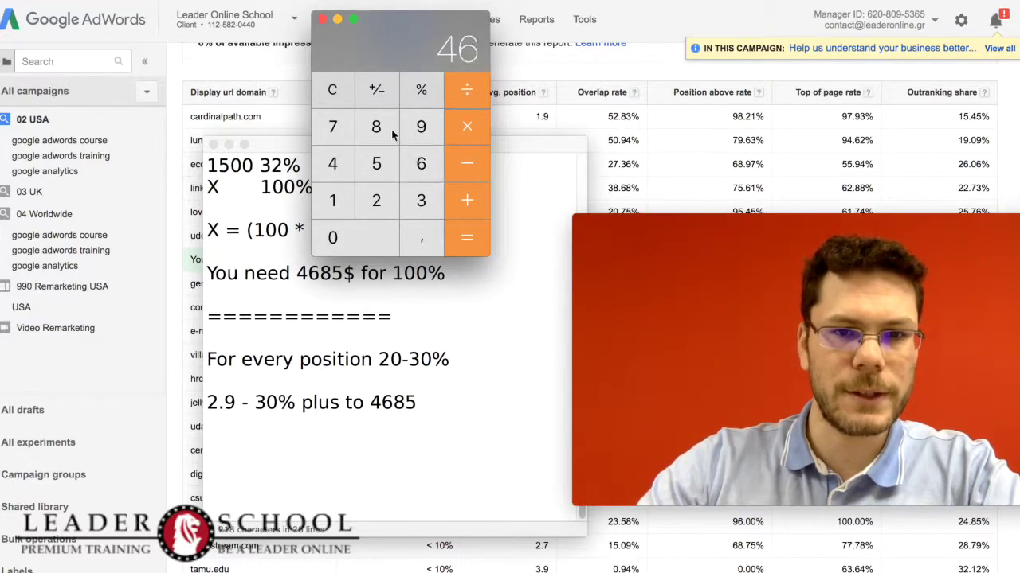
pyautogui.click(381, 129)
pyautogui.click(378, 165)
pyautogui.click(466, 236)
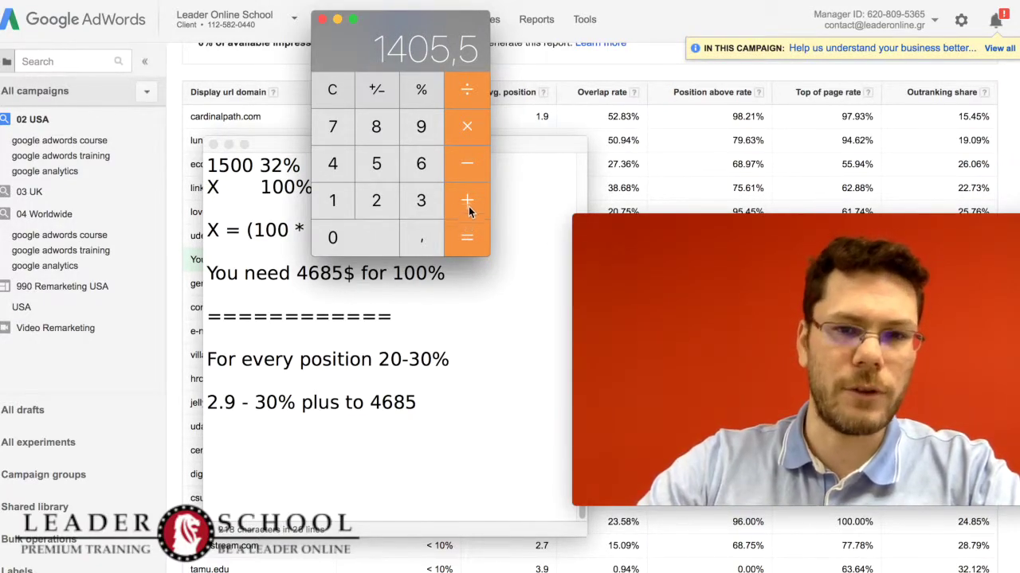
# Add 4685 to the calculated 30% share on the calculator.
pyautogui.click(468, 199)
pyautogui.click(333, 164)
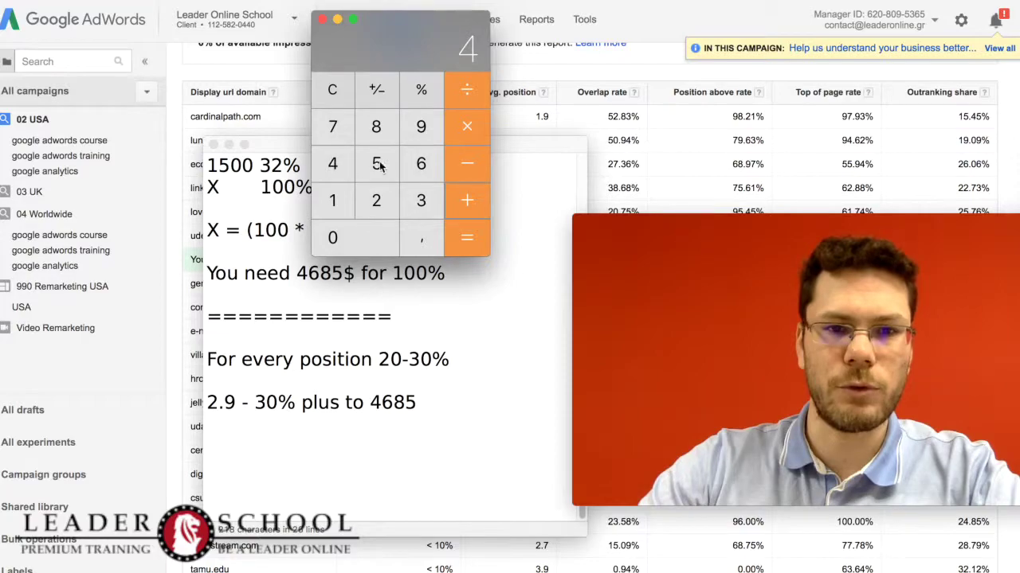
pyautogui.click(421, 165)
pyautogui.click(376, 127)
pyautogui.click(376, 164)
pyautogui.click(462, 237)
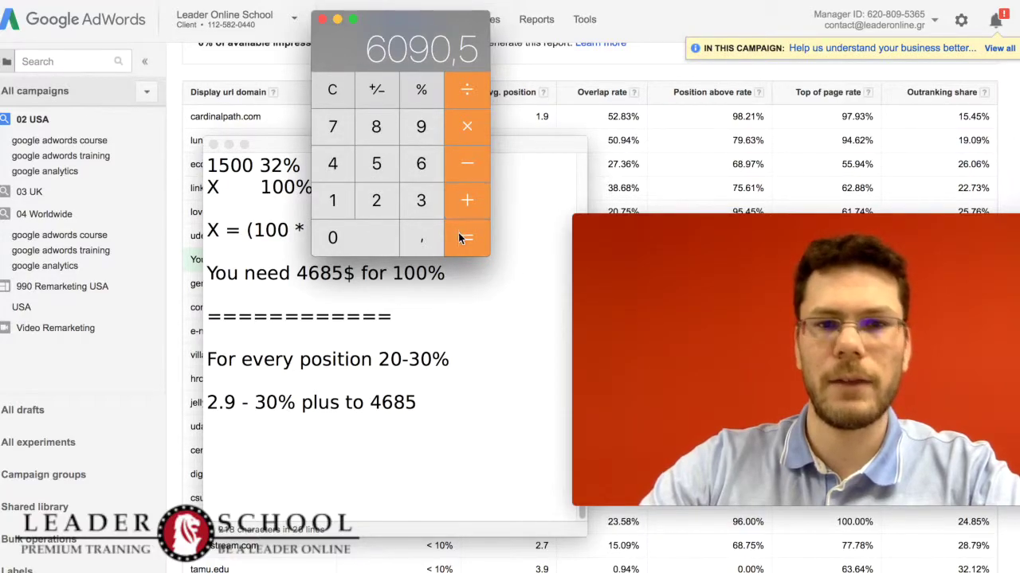
# Add the line "to get position 2.9 for 100% impression share = 6000$" at the end of the note, after a blank line.
pyautogui.click(438, 403)
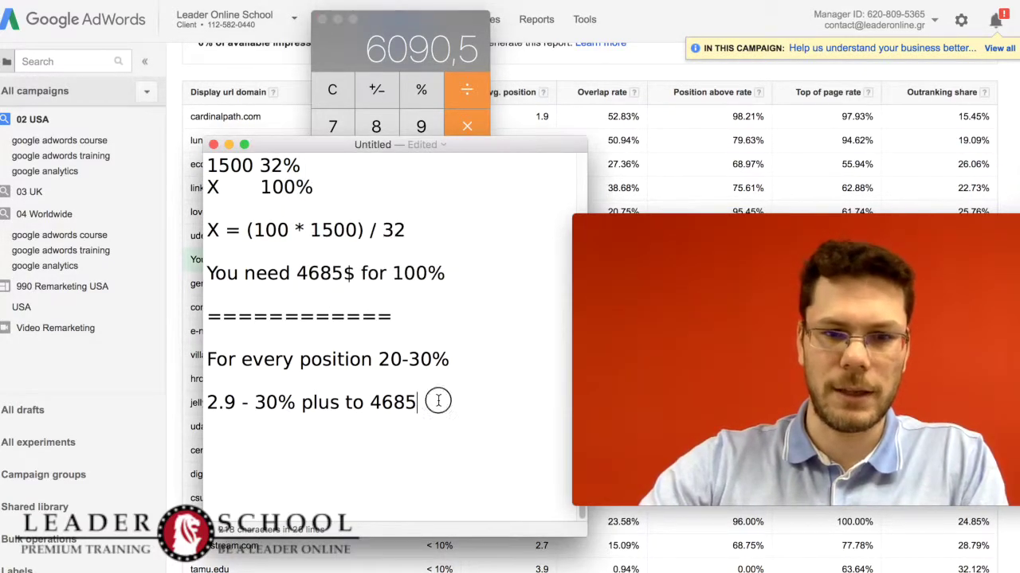
pyautogui.press('Return')
pyautogui.press('Return')
pyautogui.write('to')
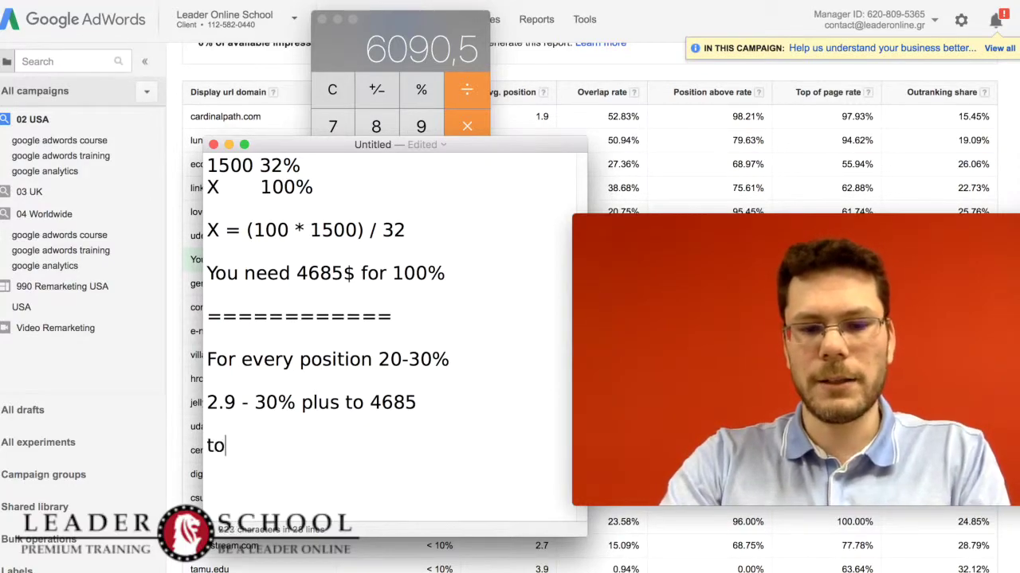
pyautogui.write(' get positi')
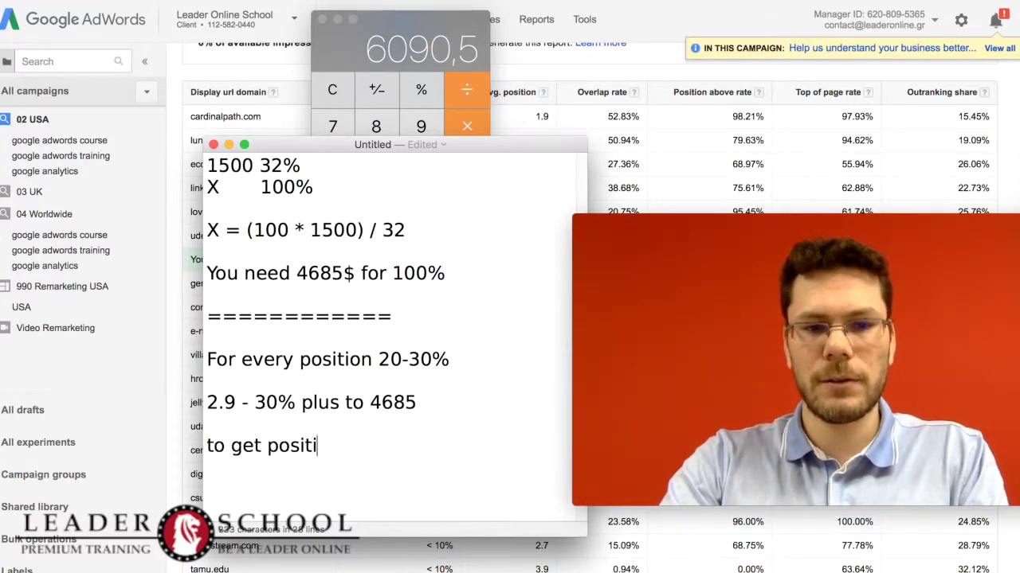
pyautogui.write('on 2.9 ')
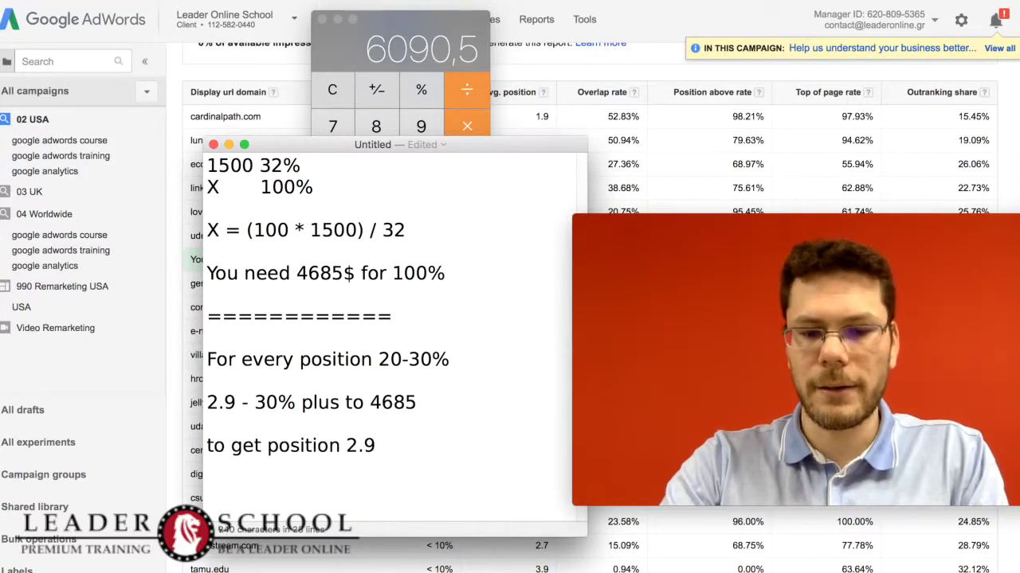
pyautogui.write('for 100% im')
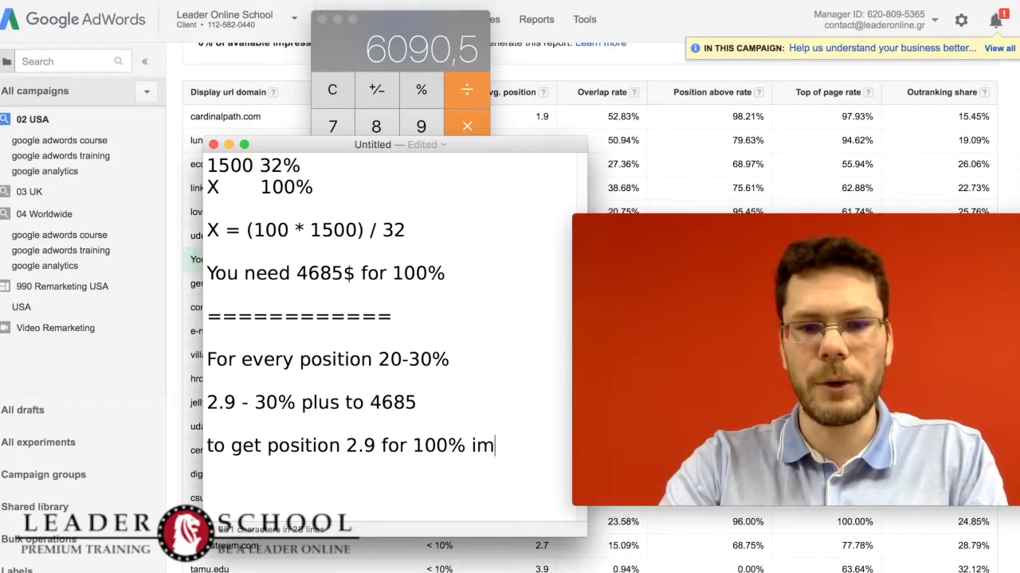
pyautogui.write('pression share ')
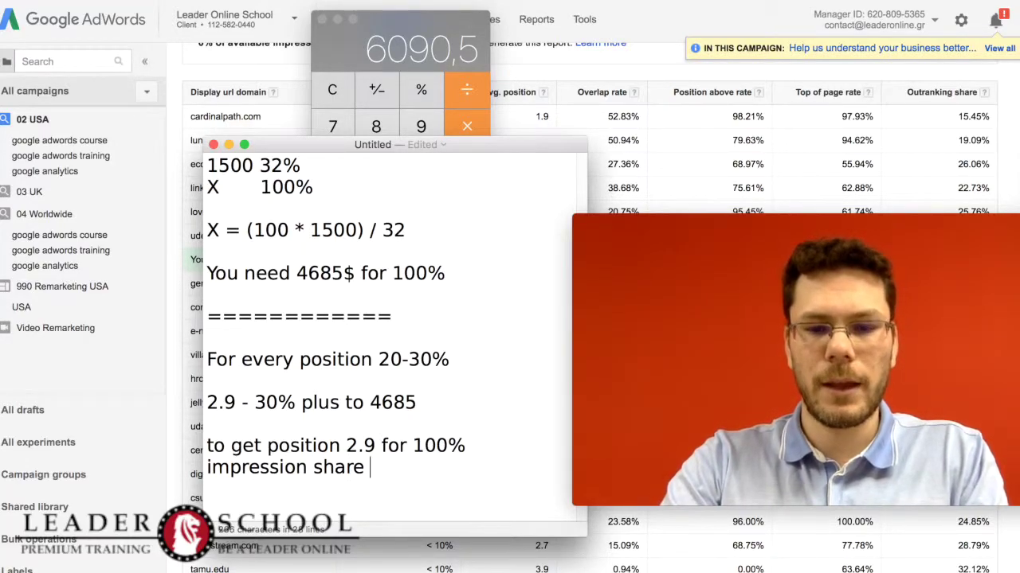
pyautogui.write('= 6000')
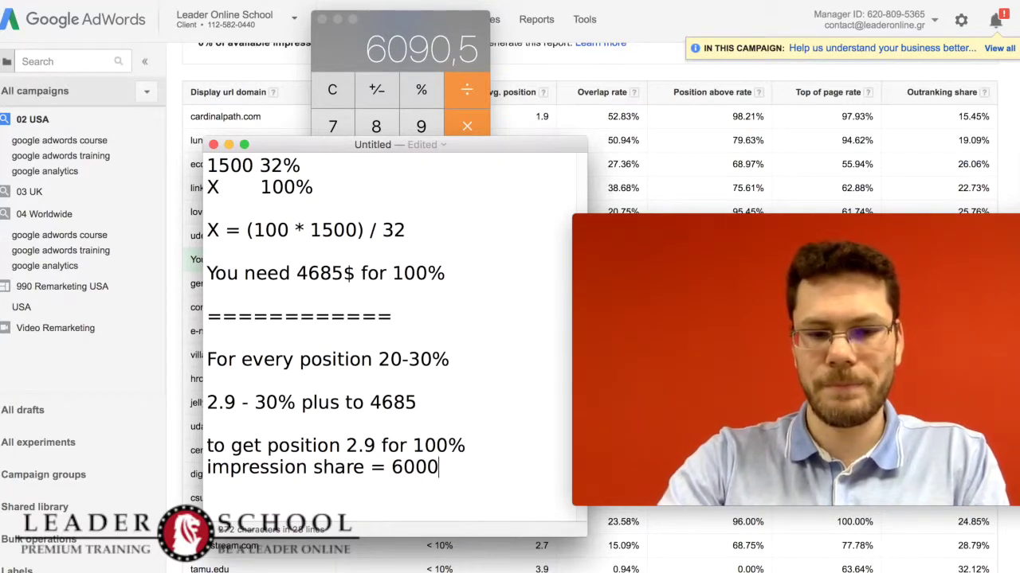
pyautogui.write('$1')
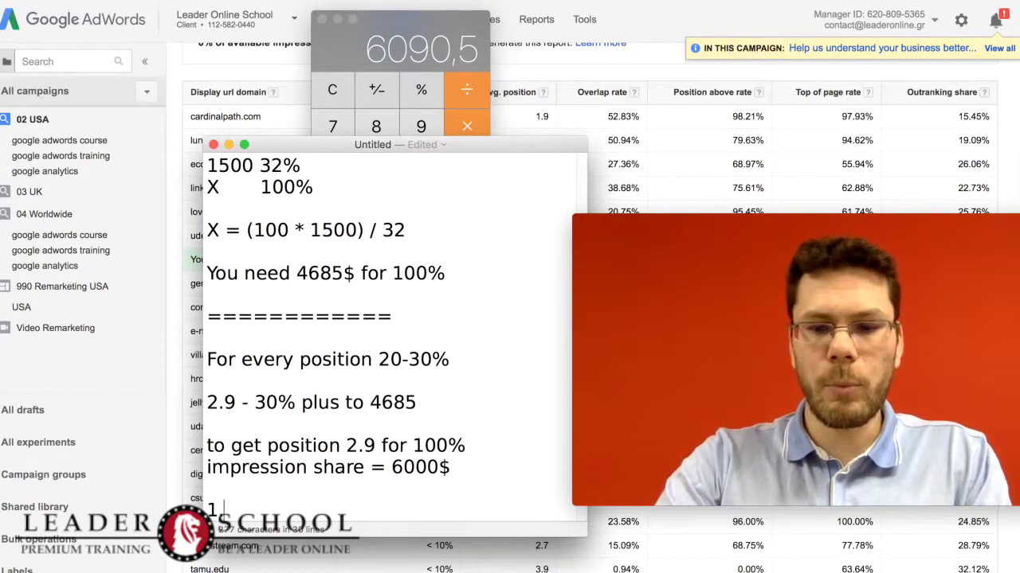
# Write "1.9 - 30% plus to 6000$" as the following line of the note, removing surplus line breaks.
pyautogui.write(',9 - 30%')
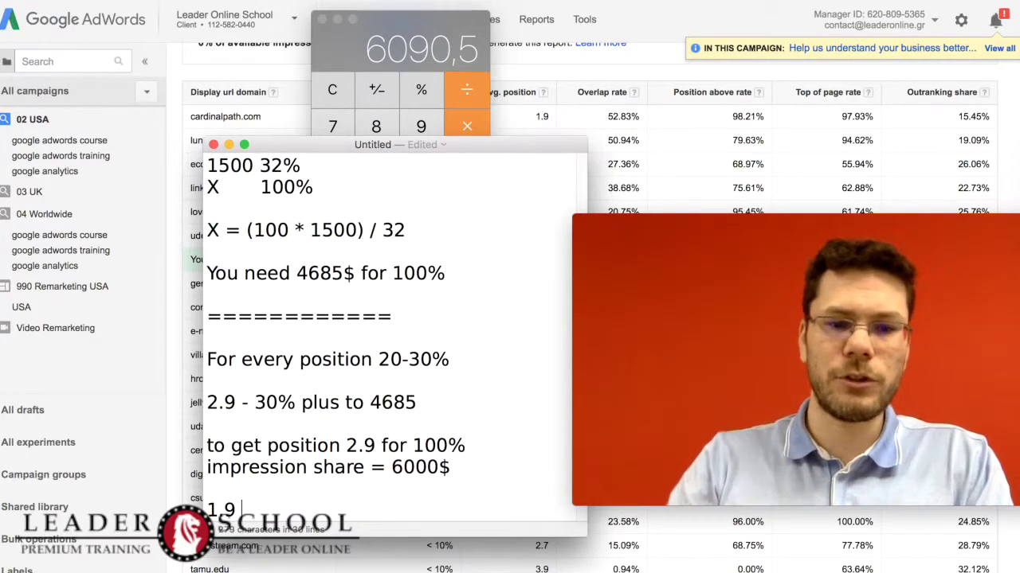
pyautogui.write(' plus')
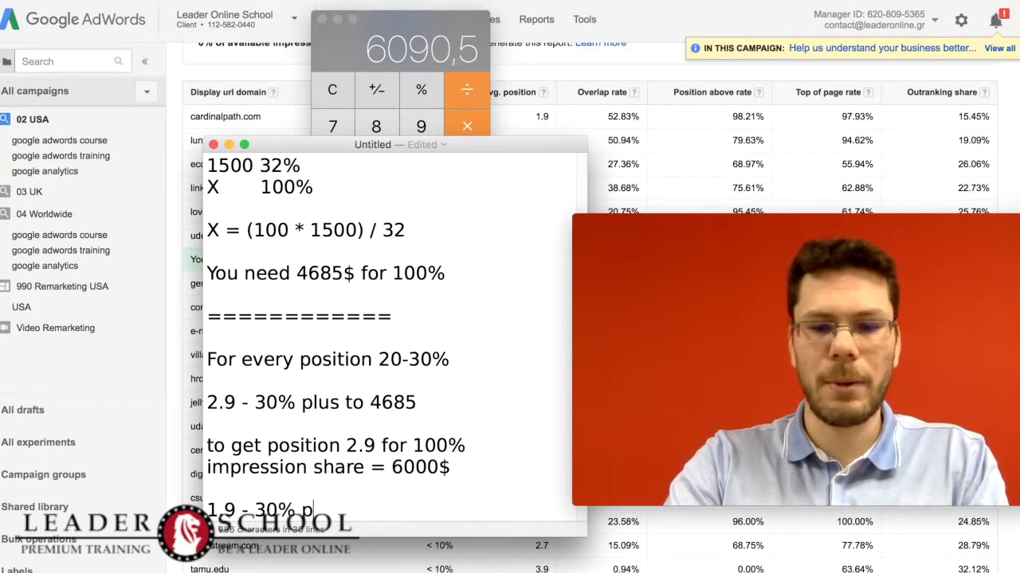
pyautogui.press('Return')
pyautogui.press('Return')
pyautogui.press('Return')
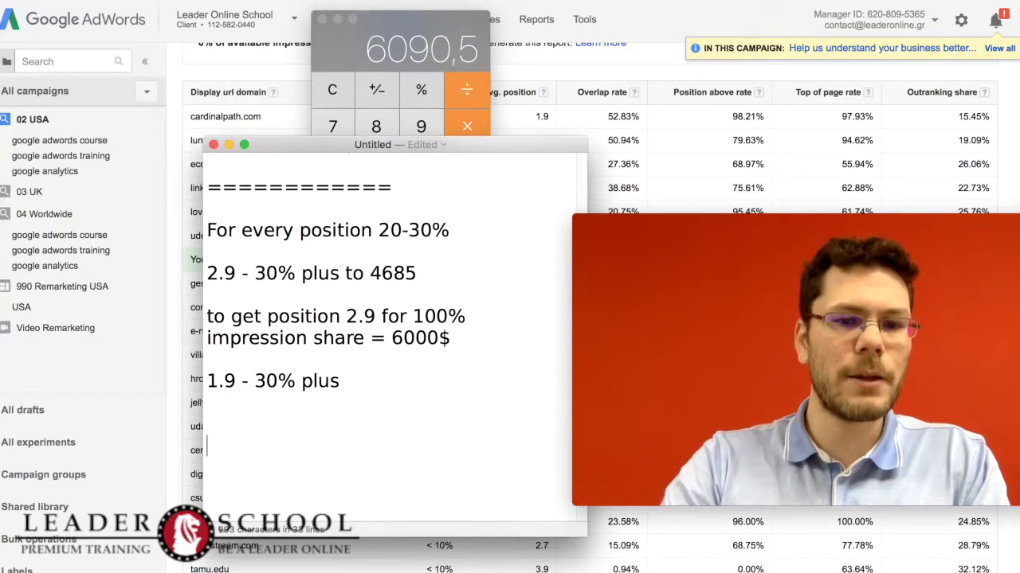
pyautogui.press('BackSpace')
pyautogui.press('BackSpace')
pyautogui.press('BackSpace')
pyautogui.write('to 6000')
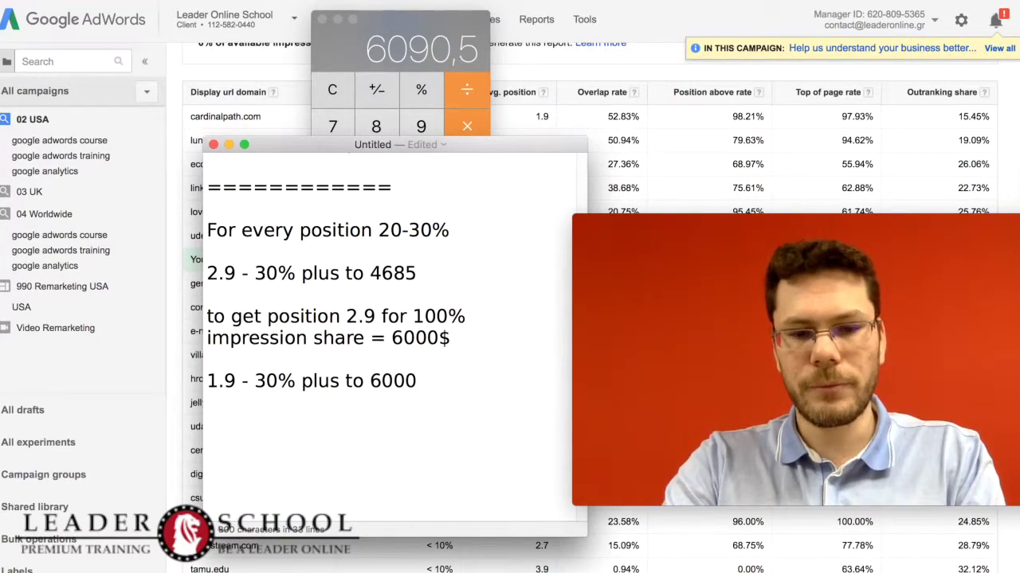
pyautogui.write('$')
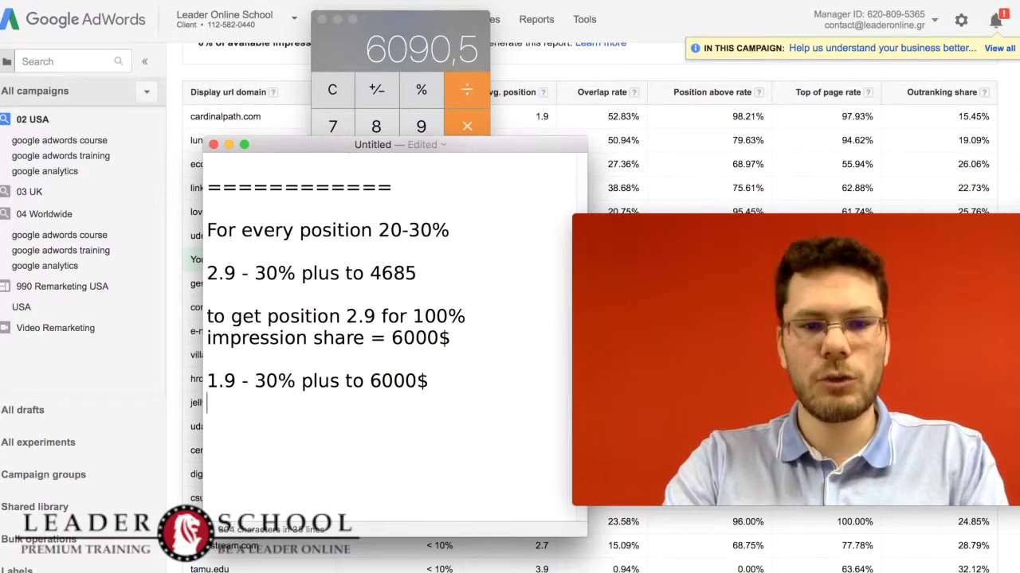
# Try to calculate 30% on top of the calculator's previous total, adding 6000, and clear the entry.
pyautogui.click(370, 75)
pyautogui.click(420, 199)
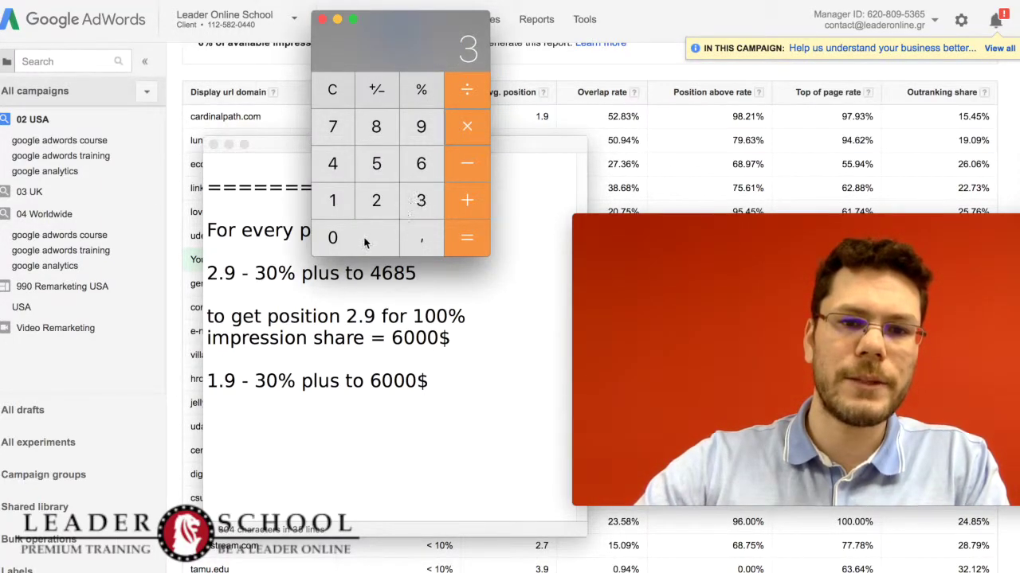
pyautogui.click(364, 239)
pyautogui.click(419, 91)
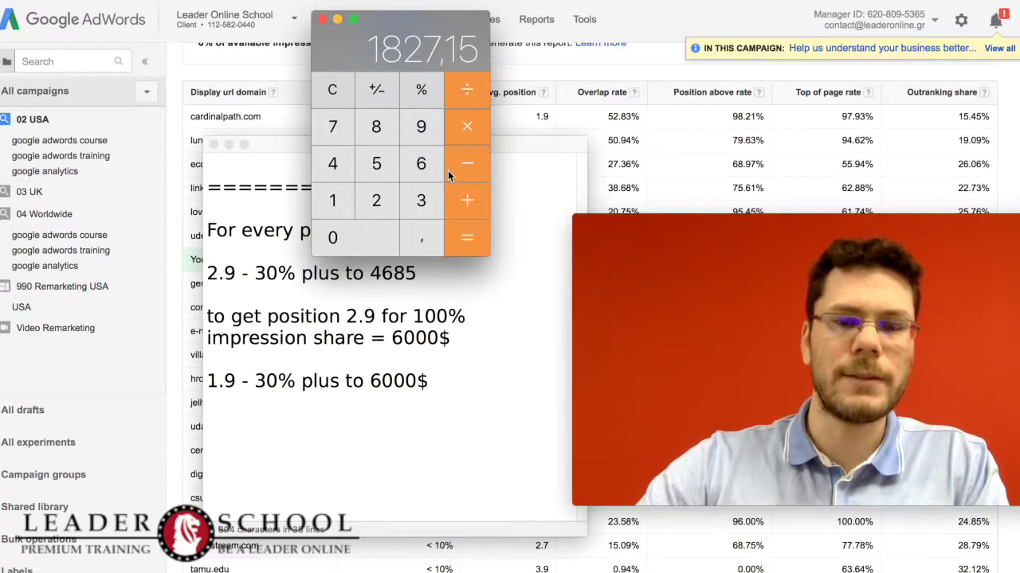
pyautogui.click(467, 200)
pyautogui.click(420, 163)
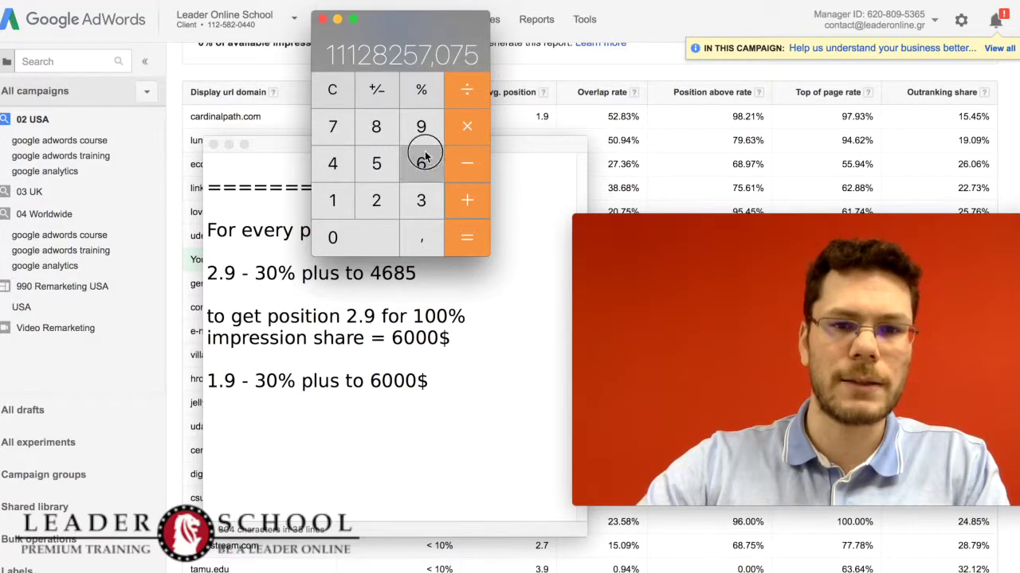
pyautogui.click(365, 239)
pyautogui.doubleClick(365, 239)
pyautogui.click(467, 238)
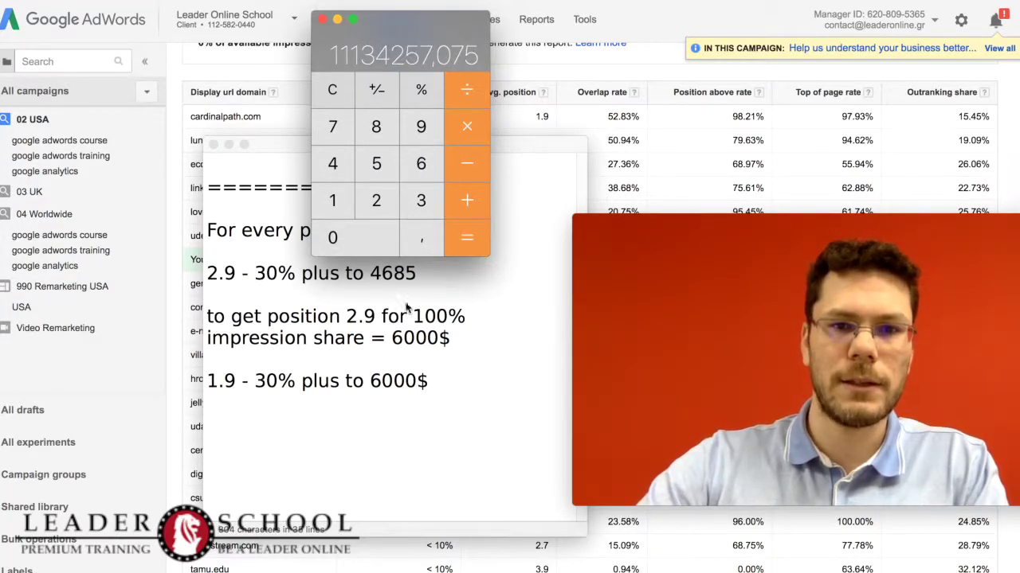
pyautogui.click(332, 89)
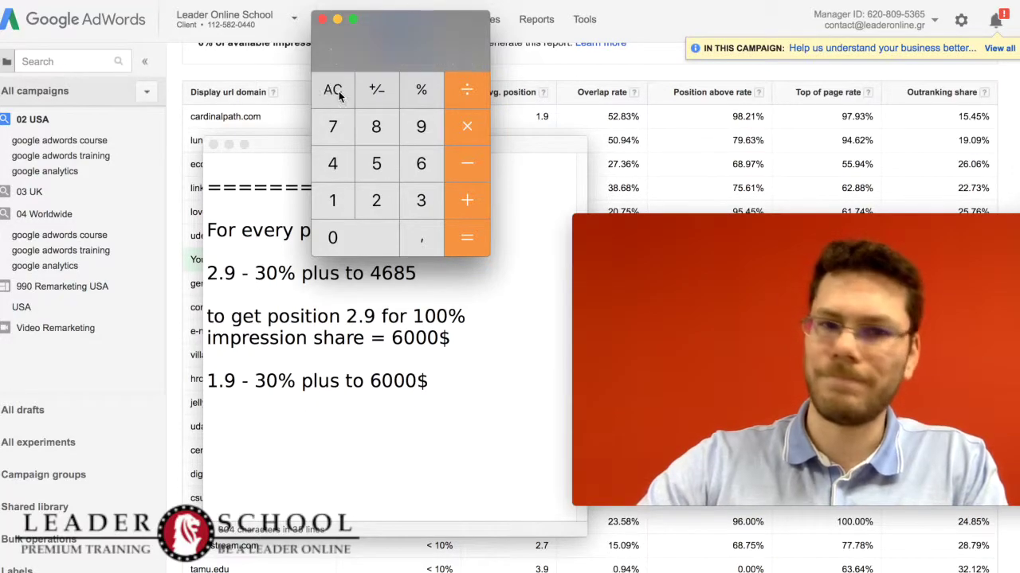
# Calculate 30% of 6000 on the calculator as 30 divided by 100 times 6000.
pyautogui.click(420, 200)
pyautogui.click(367, 239)
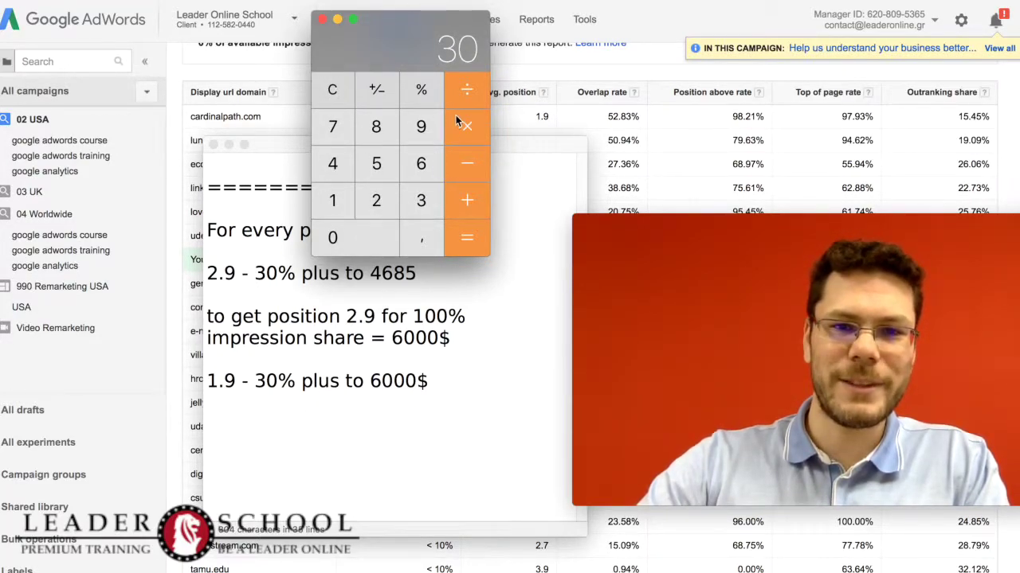
pyautogui.click(460, 97)
pyautogui.click(339, 205)
pyautogui.click(339, 235)
pyautogui.click(374, 231)
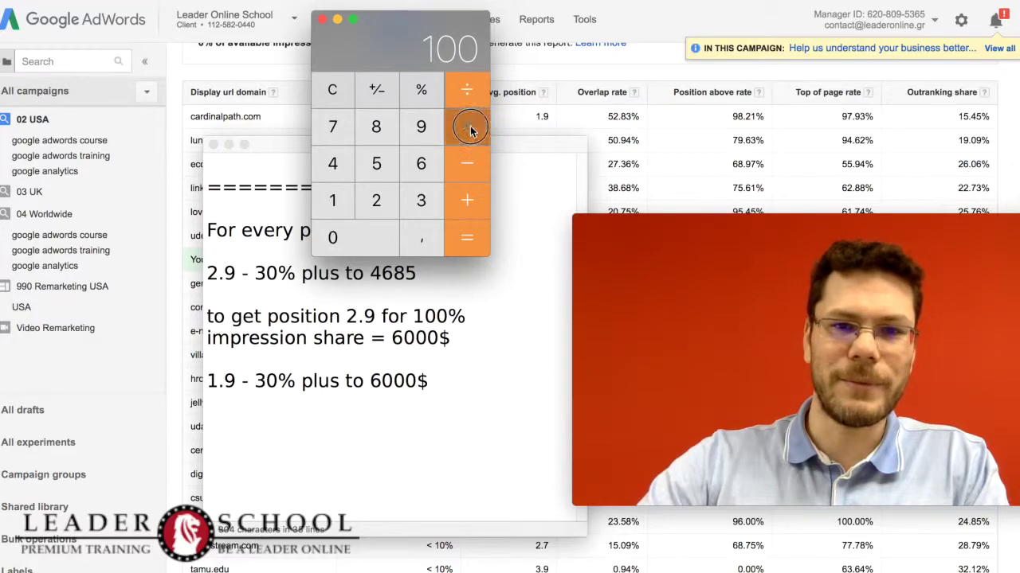
pyautogui.click(470, 130)
pyautogui.click(416, 162)
pyautogui.click(358, 239)
pyautogui.click(357, 239)
pyautogui.click(357, 239)
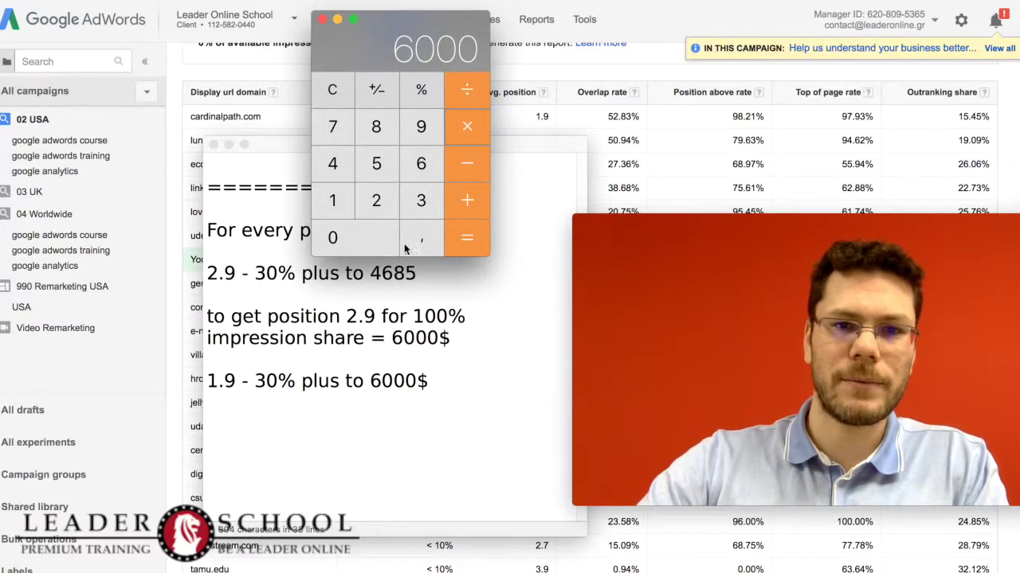
pyautogui.click(472, 240)
# Add 6000 to the calculated 30% of 6000 on the calculator.
pyautogui.click(470, 201)
pyautogui.click(436, 169)
pyautogui.click(362, 239)
pyautogui.click(362, 239)
pyautogui.click(362, 239)
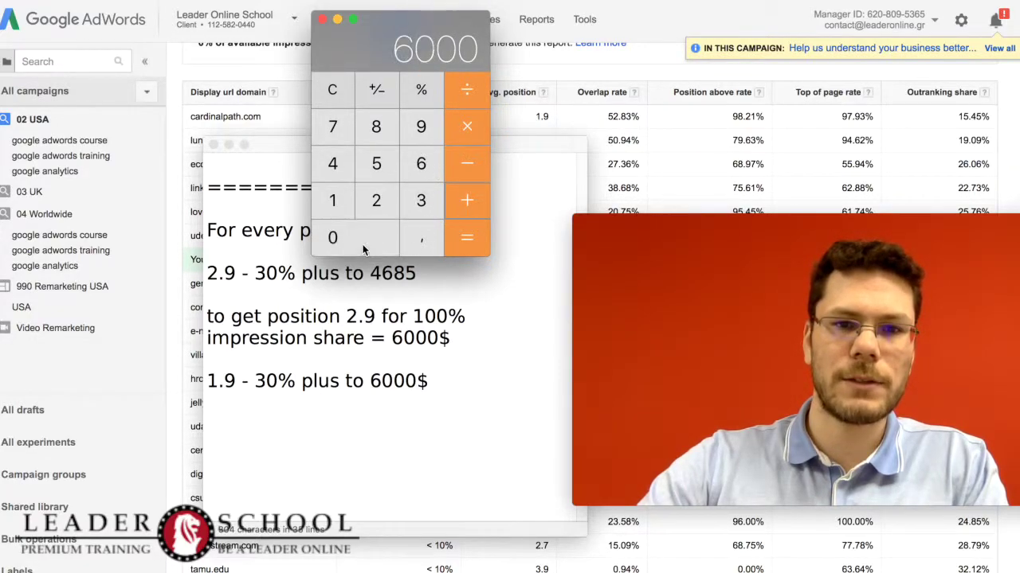
pyautogui.click(470, 231)
# Add the line "to get position 1.9 for 100% i need 7800" at the end of the note, after a blank line.
pyautogui.click(439, 390)
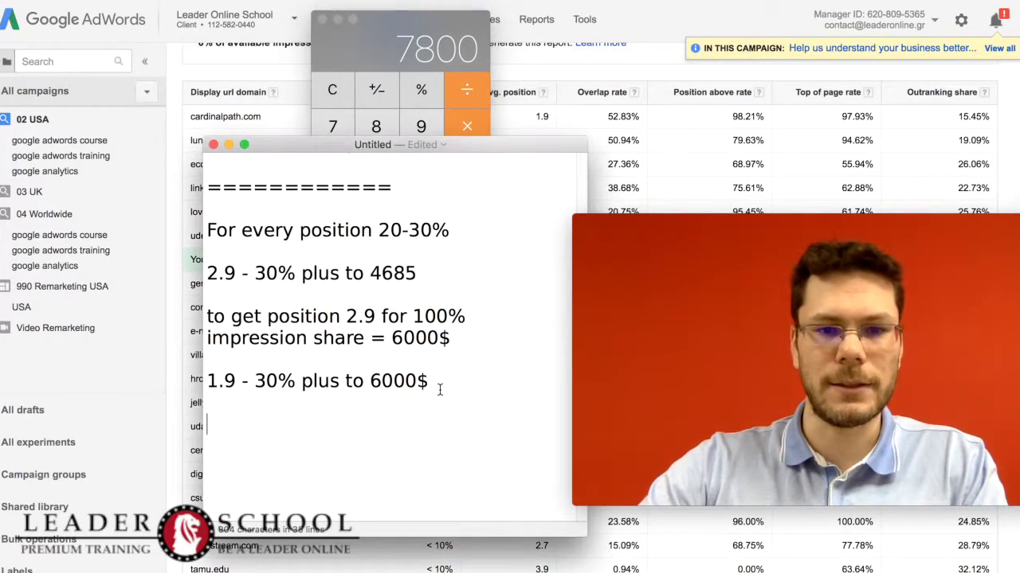
pyautogui.press('Return')
pyautogui.write('to get posti')
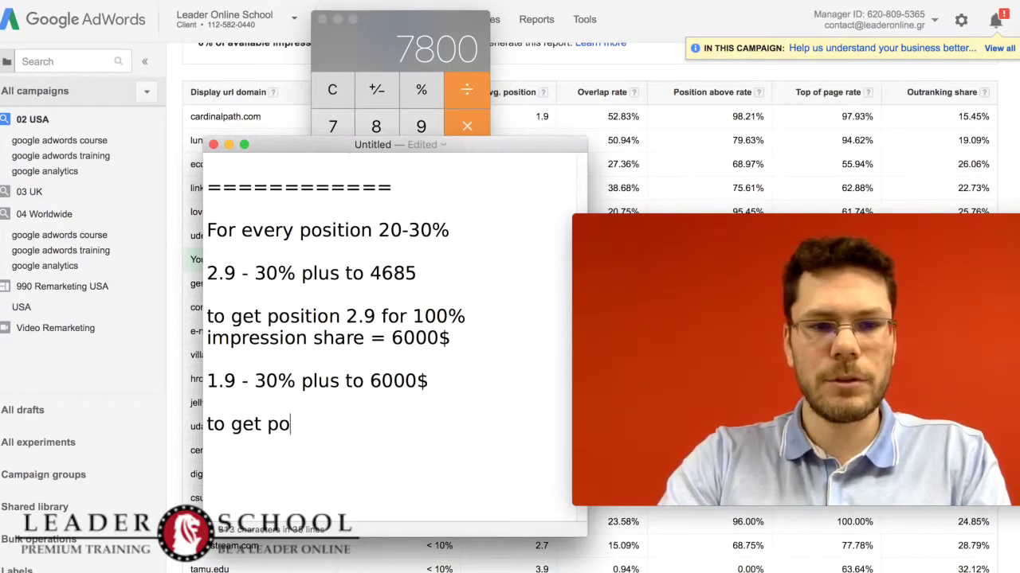
pyautogui.write('ition ')
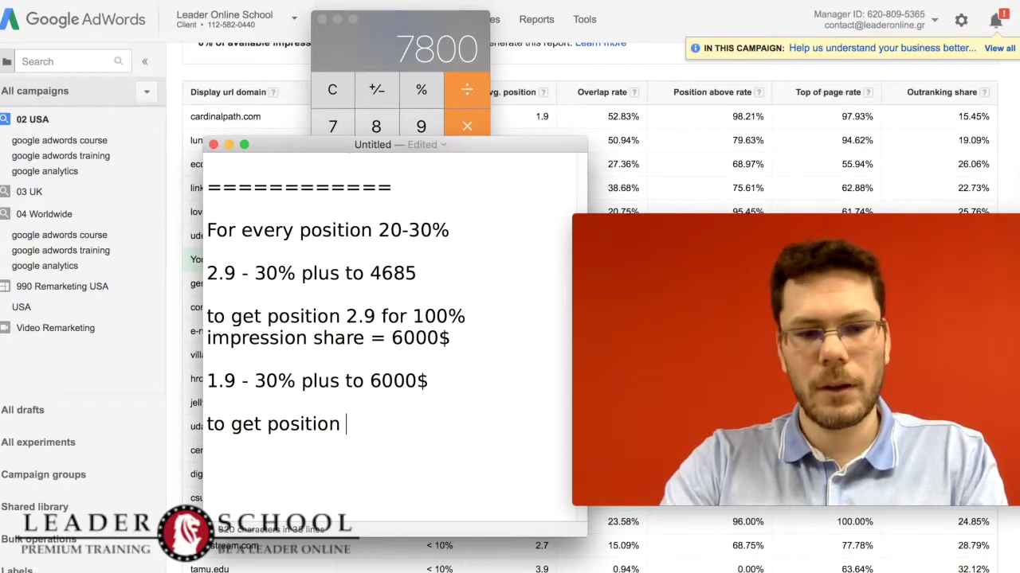
pyautogui.write('1.9 go')
pyautogui.press('BackSpace')
pyautogui.press('BackSpace')
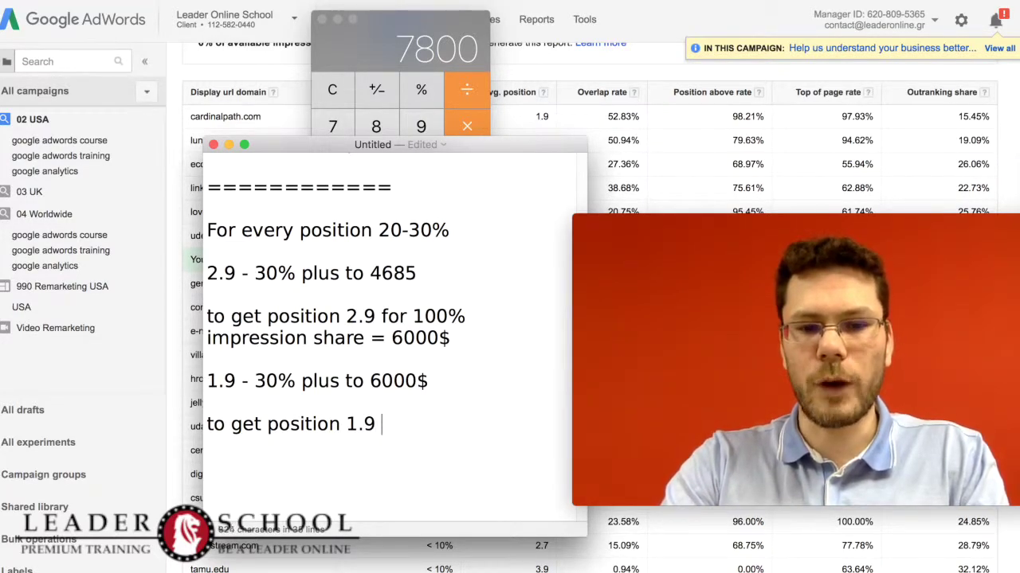
pyautogui.write('for 100%')
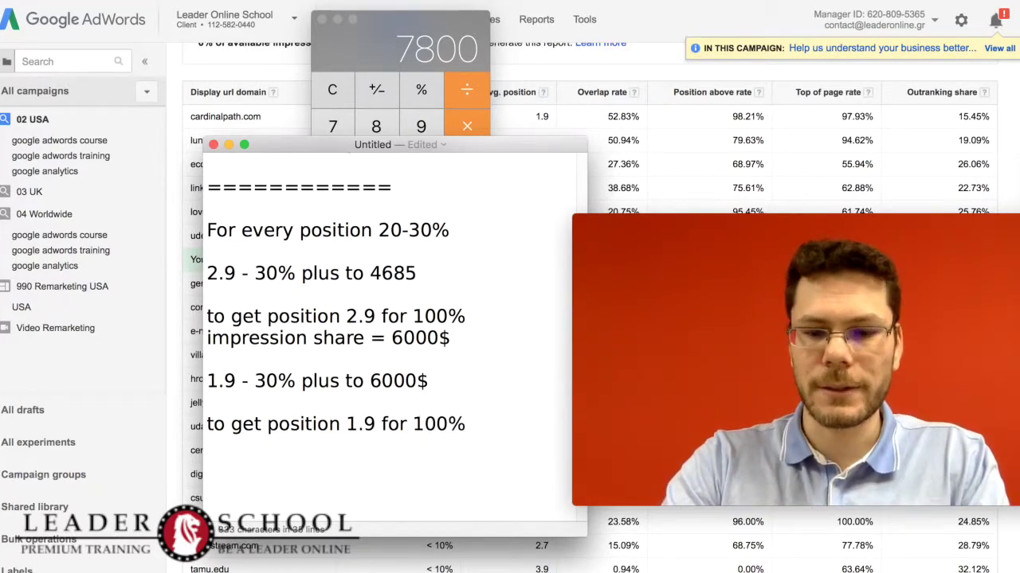
pyautogui.write(' i need 7800')
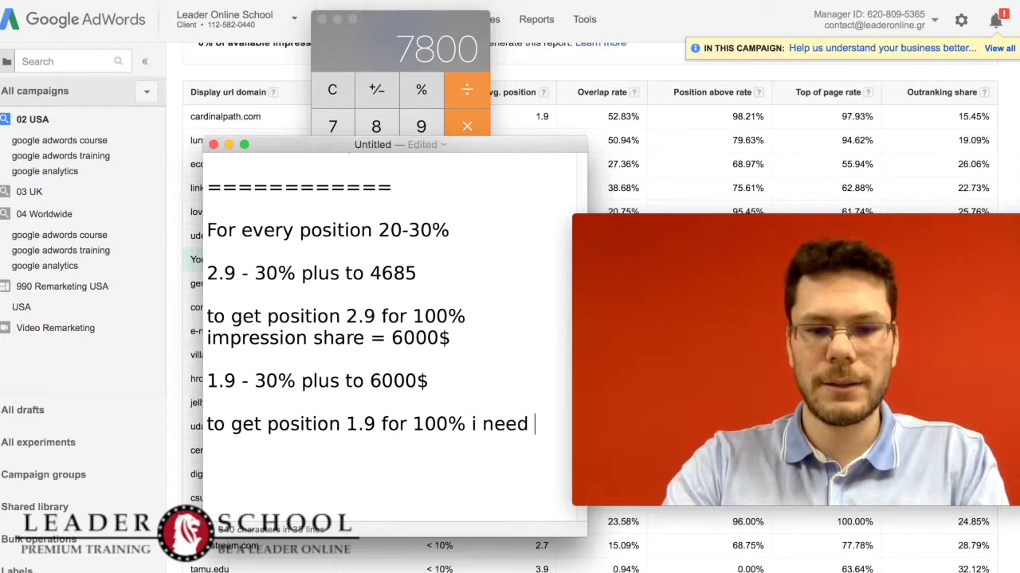